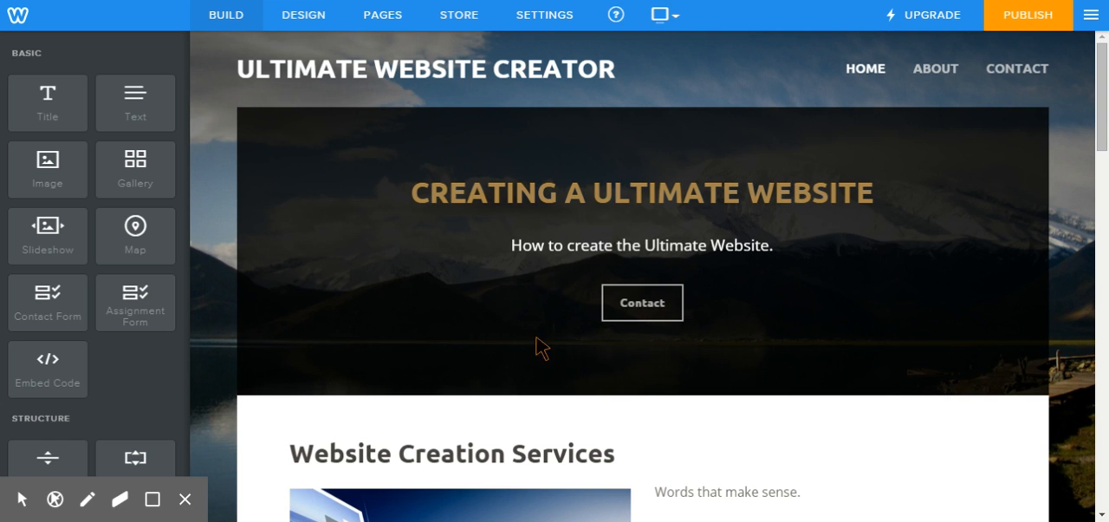
# Step: Review the Home page's existing content from the banner through the services section to the embedded video
pyautogui.scroll(-1, 507, 309)
pyautogui.scroll(-1, 506, 308)
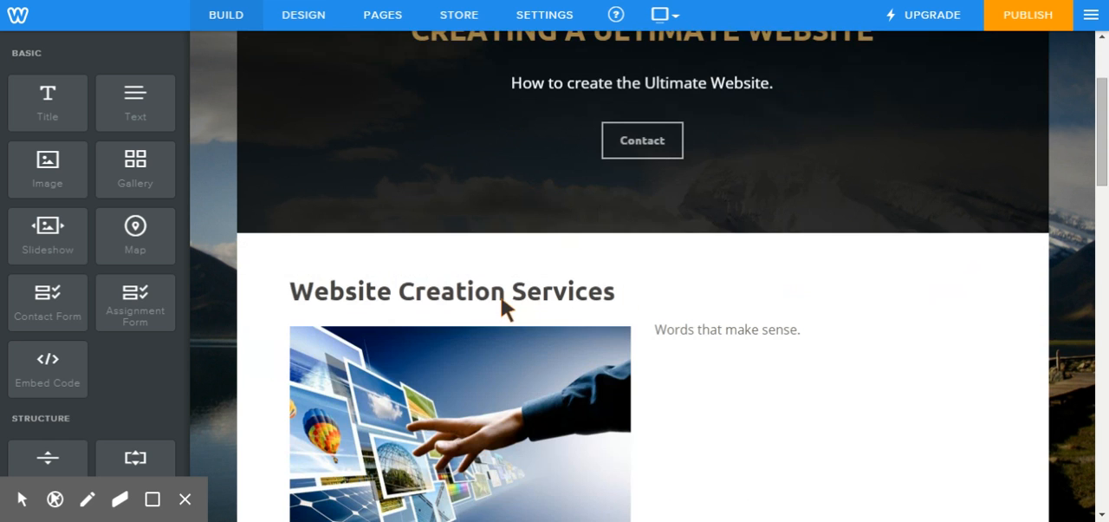
pyautogui.scroll(-2, 666, 308)
pyautogui.scroll(-4, 668, 310)
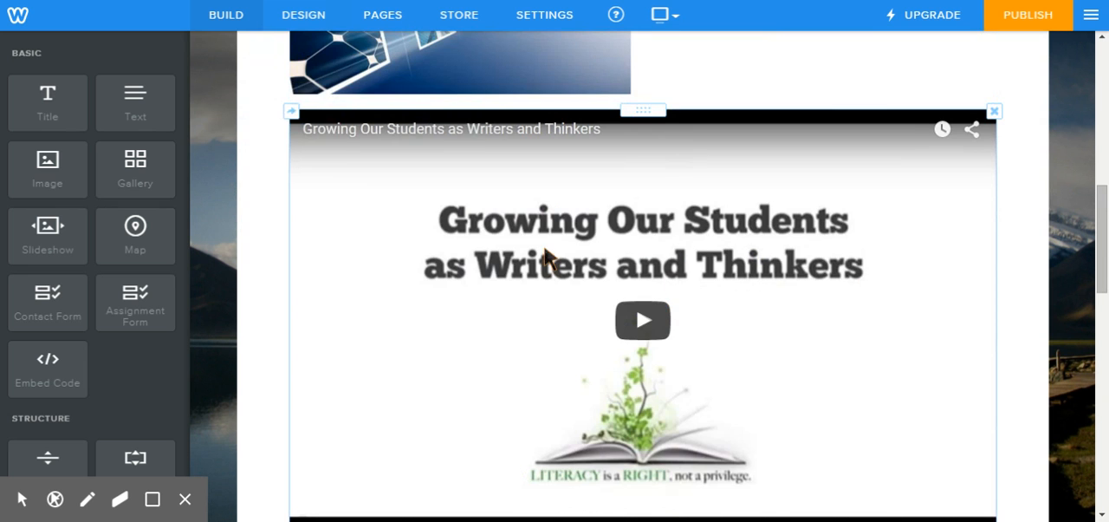
pyautogui.scroll(3, 564, 262)
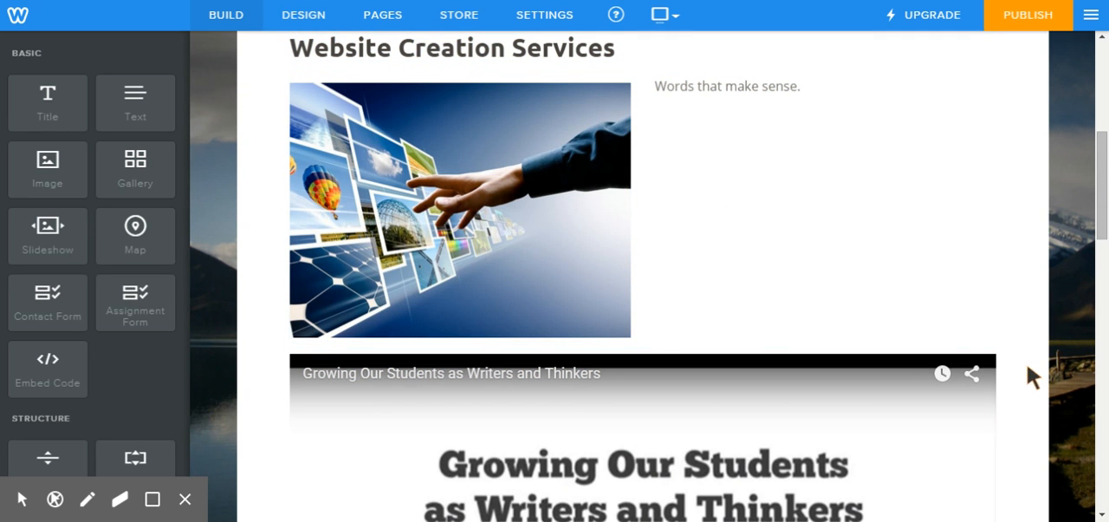
pyautogui.scroll(5, 737, 359)
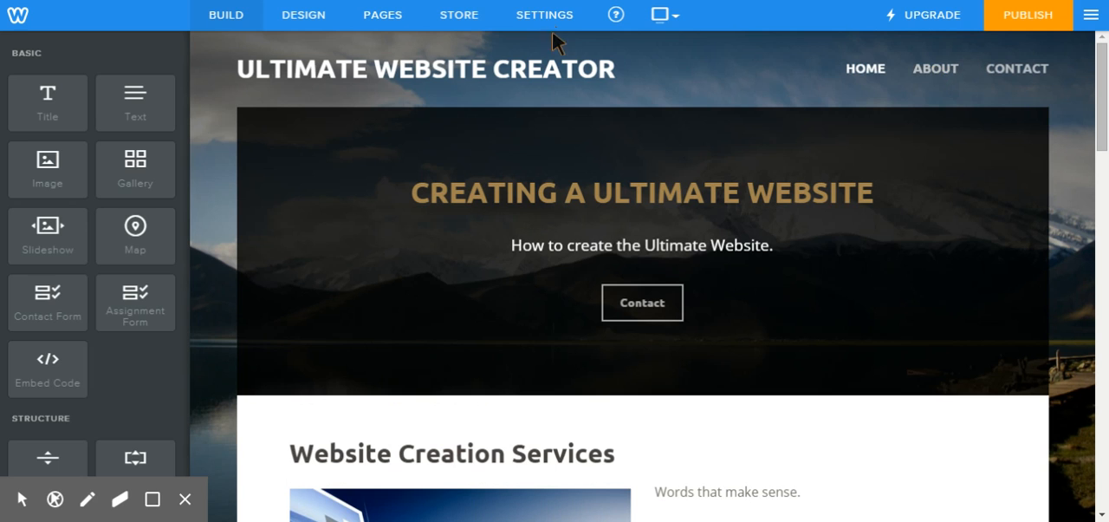
# Step: Look at the About and Contact pages, ending on the About page for editing
pyautogui.click(934, 69)
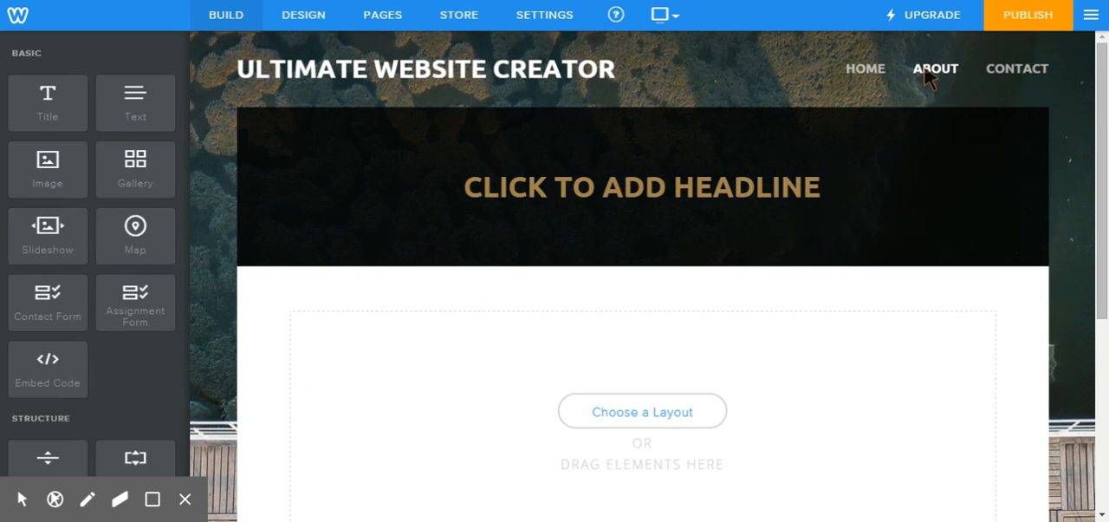
pyautogui.click(993, 71)
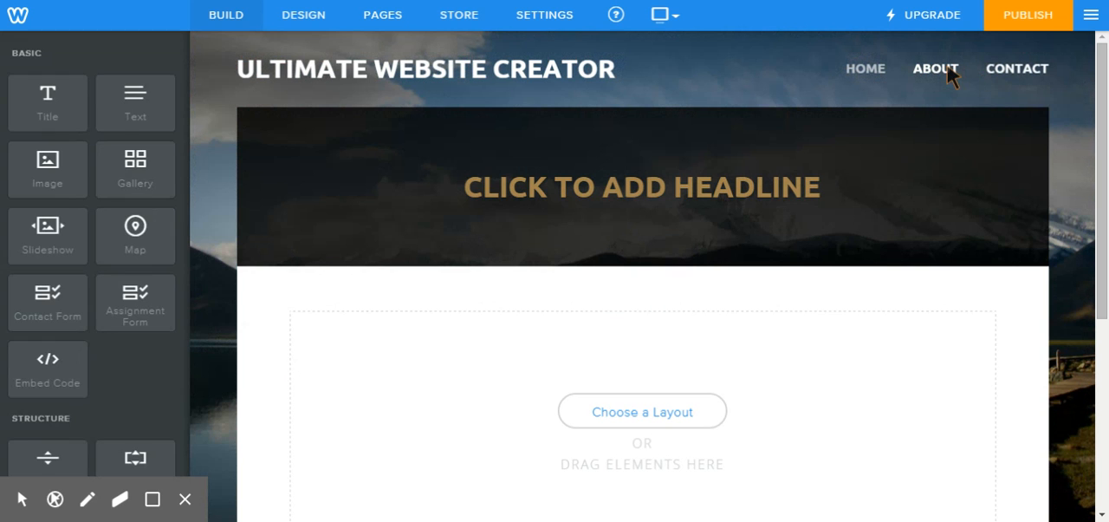
pyautogui.click(948, 68)
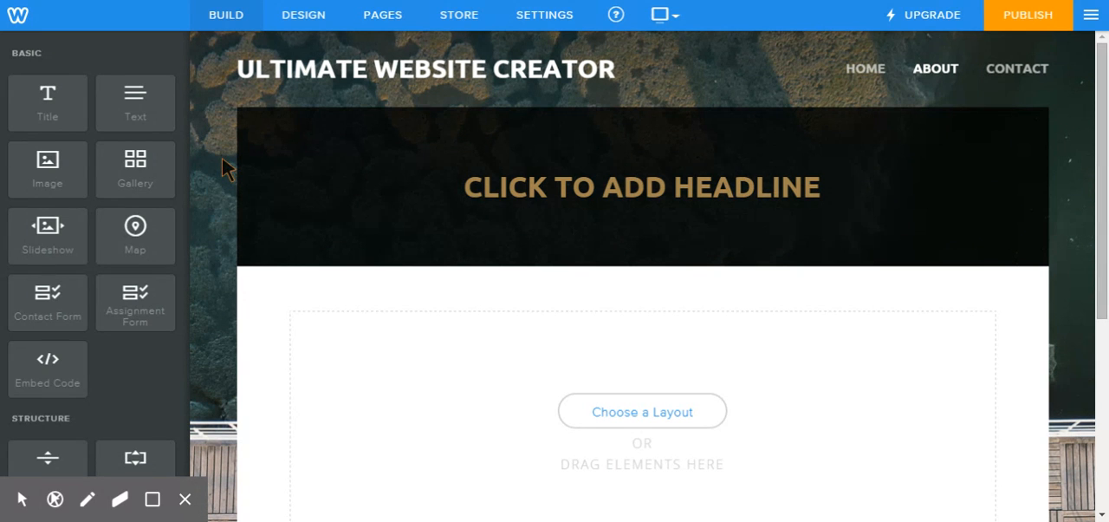
# Step: Change the About page's background to the stock photo of the Eiffel Tower with autumn leaves and save it
pyautogui.click(300, 20)
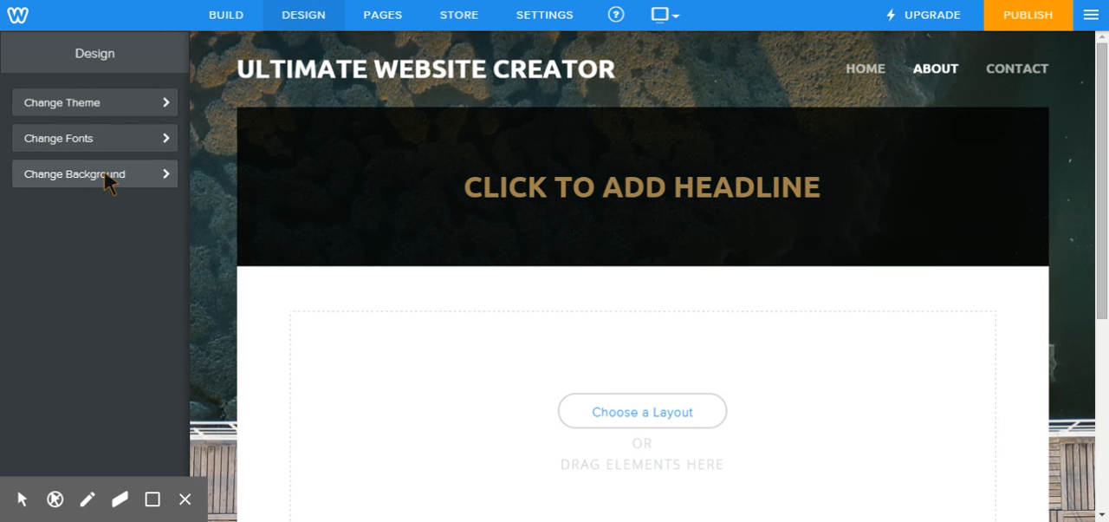
pyautogui.click(106, 178)
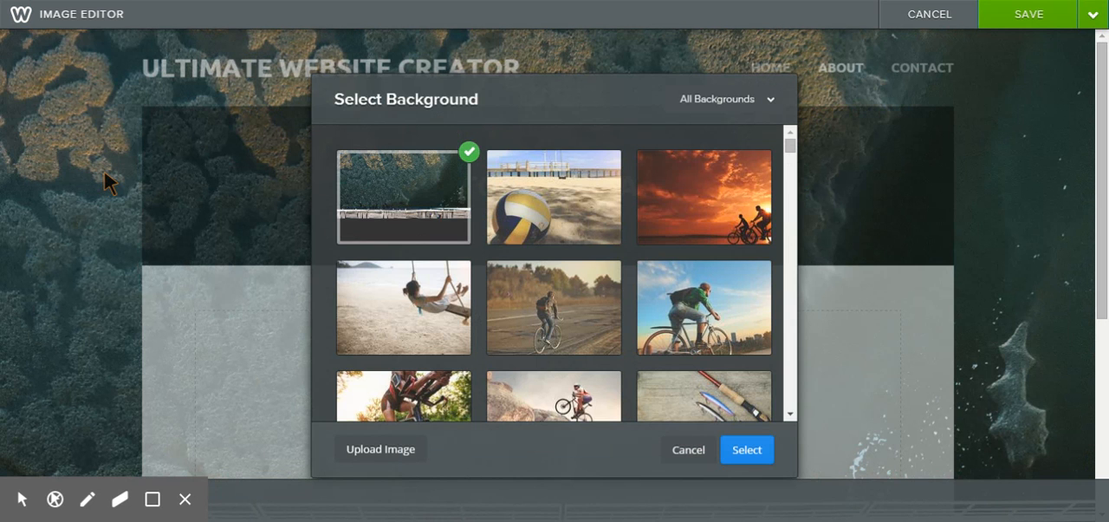
pyautogui.scroll(-5, 608, 265)
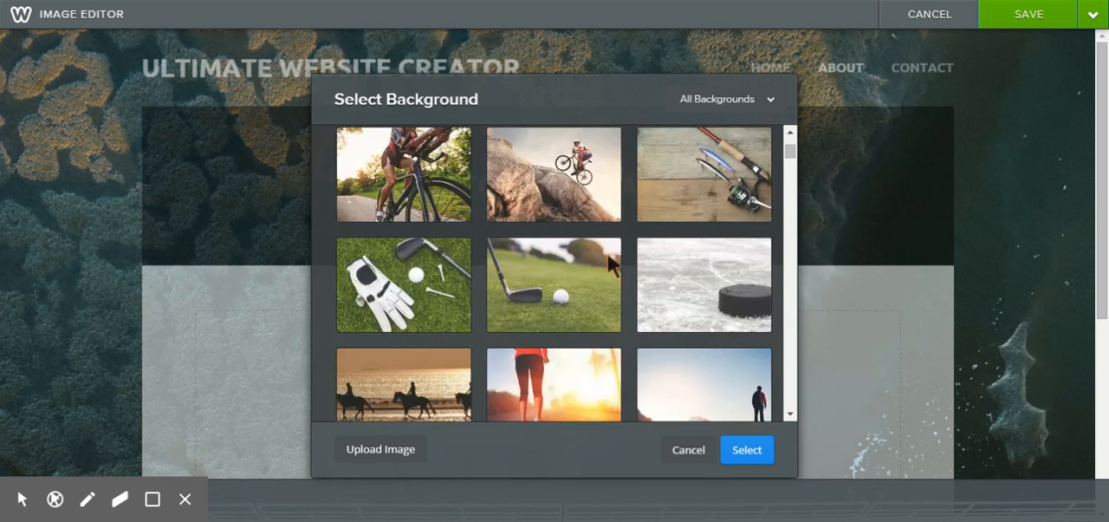
pyautogui.scroll(-10, 608, 254)
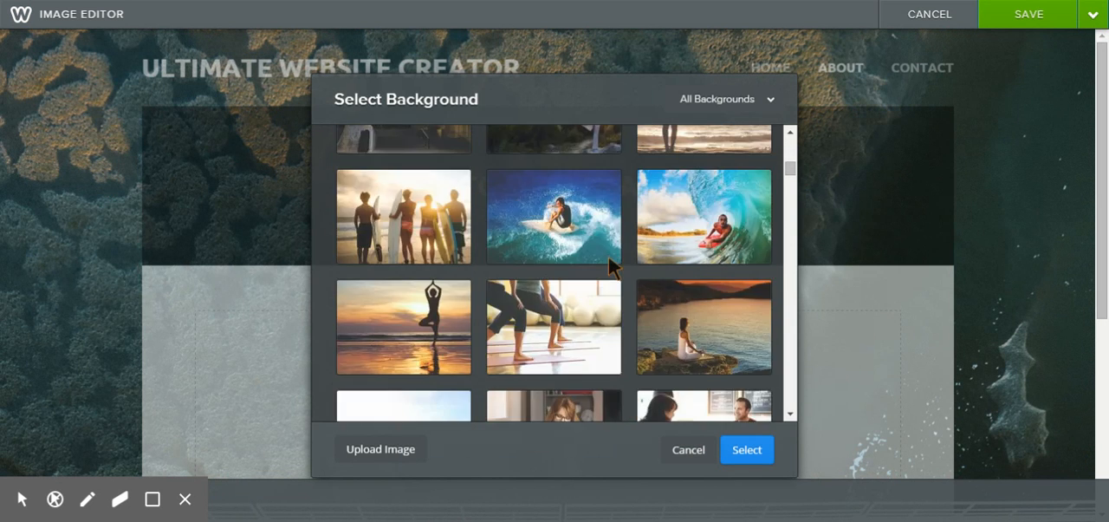
pyautogui.scroll(-3, 609, 256)
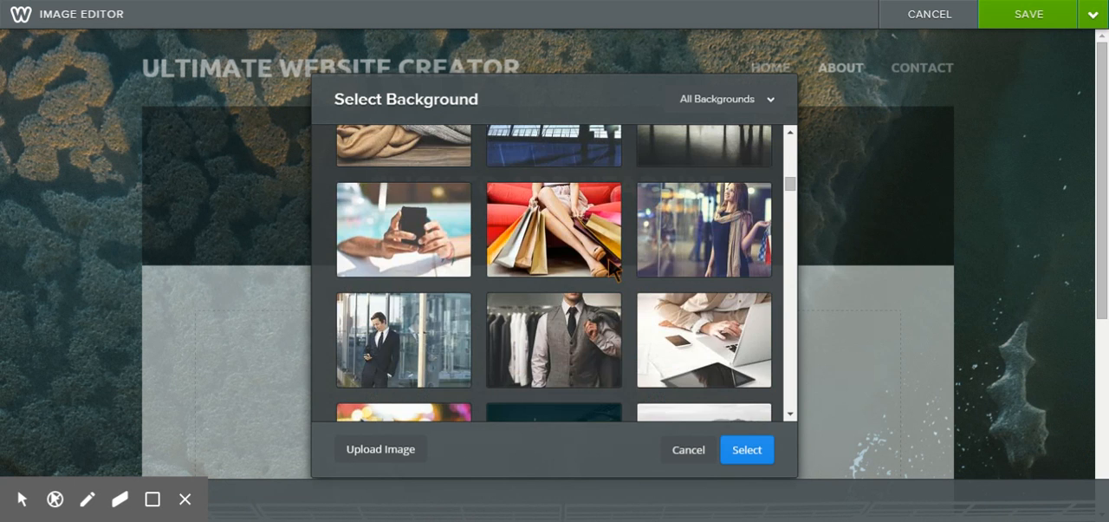
pyautogui.scroll(-1, 615, 272)
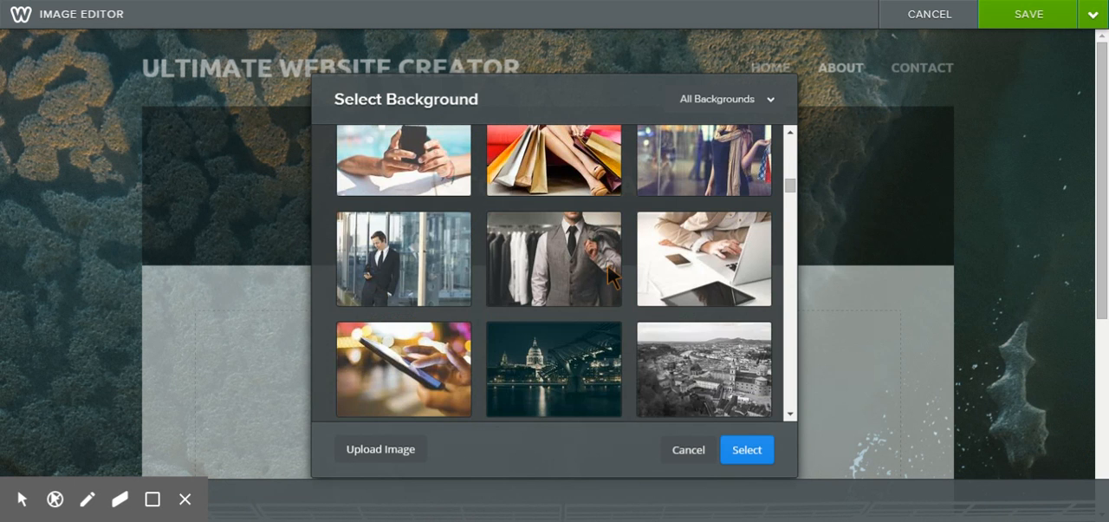
pyautogui.scroll(-1, 614, 276)
pyautogui.scroll(-1, 612, 275)
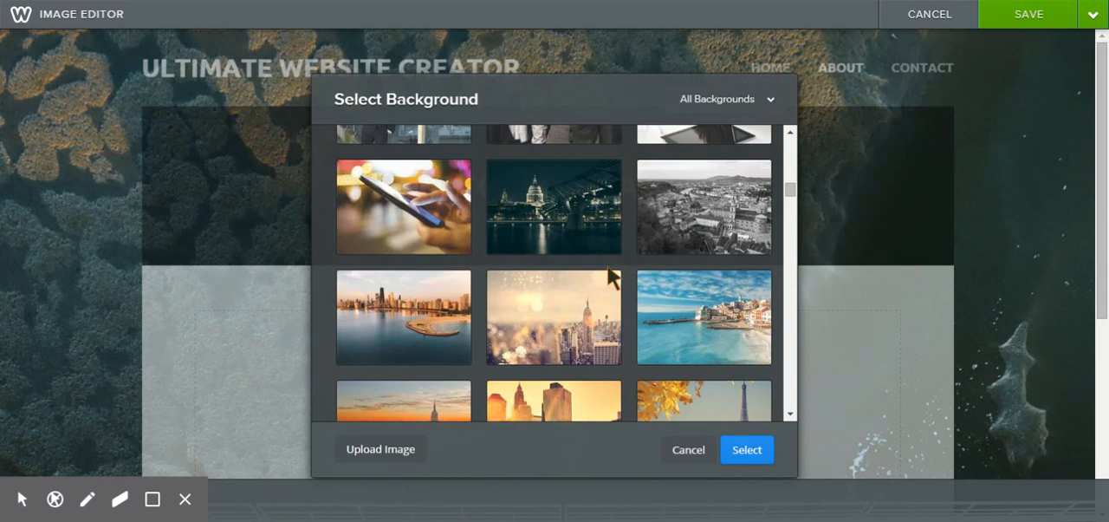
pyautogui.scroll(-3, 609, 270)
pyautogui.scroll(1, 607, 286)
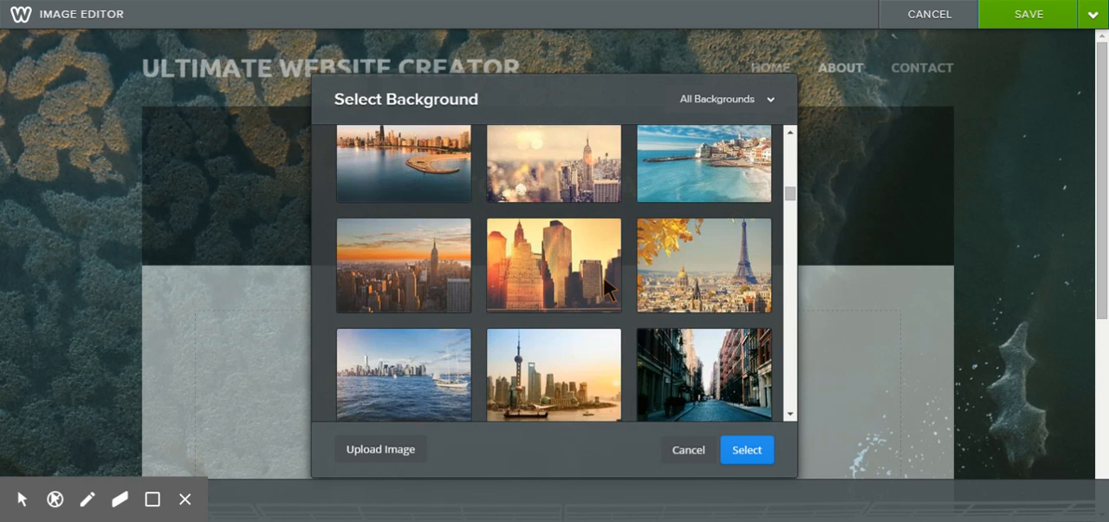
pyautogui.click(680, 295)
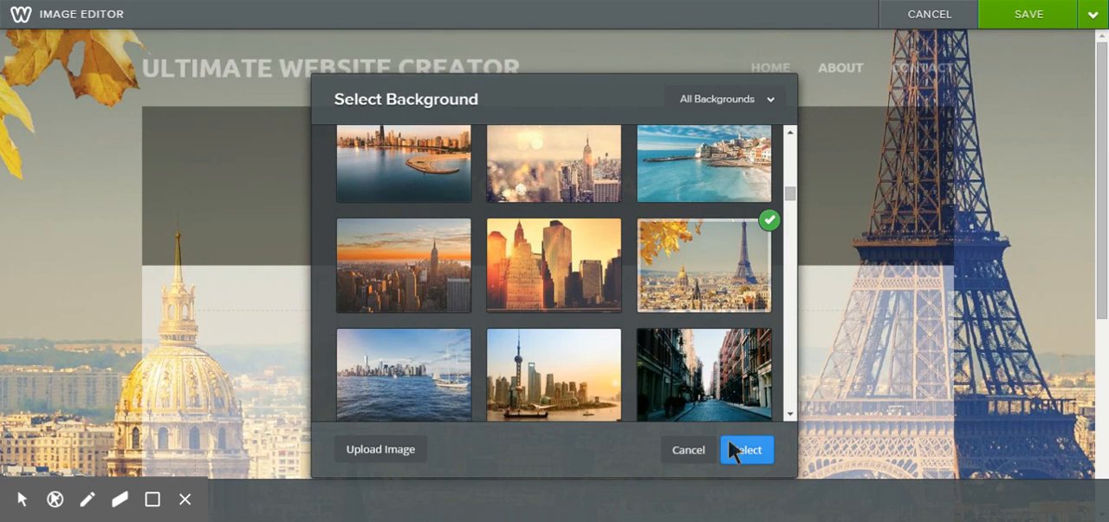
pyautogui.click(748, 450)
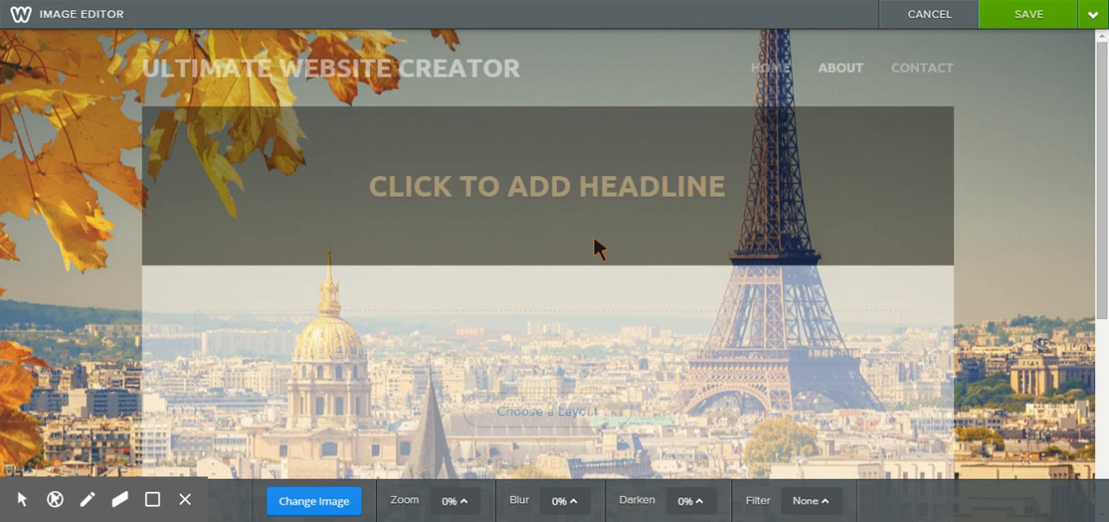
pyautogui.click(1092, 15)
pyautogui.click(1031, 90)
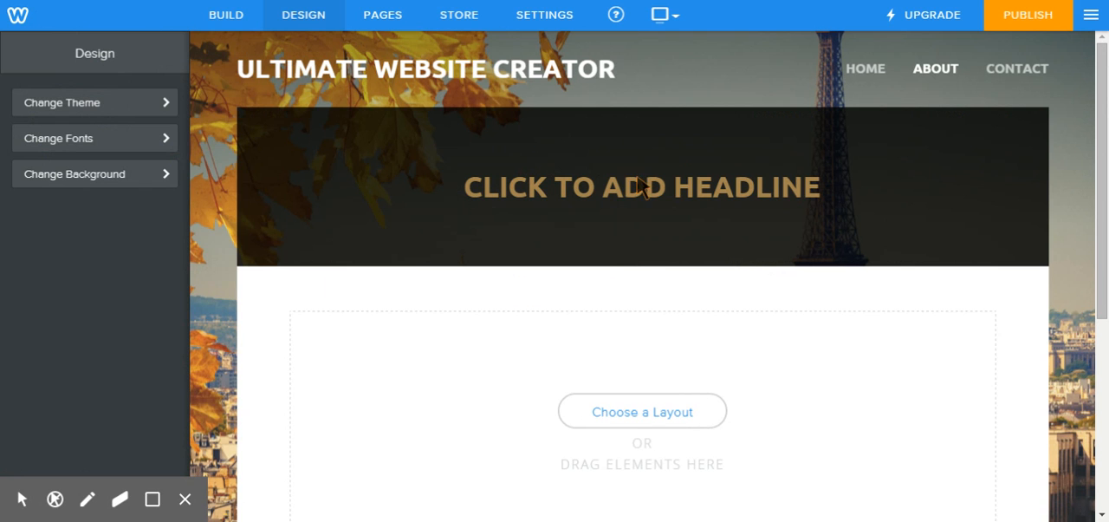
# Step: Return to the page-building view of the About page and browse the available content elements
pyautogui.click(853, 75)
pyautogui.moveTo(427, 54)
pyautogui.click(218, 19)
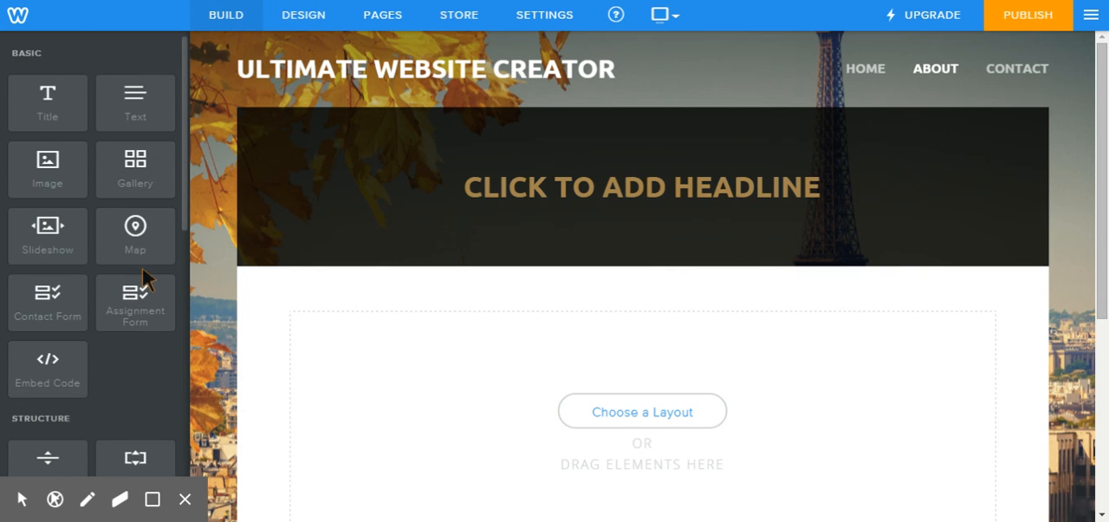
pyautogui.scroll(-6, 82, 290)
pyautogui.scroll(6, 83, 290)
# Step: Fill in the About page's banner headline with "WHO IS THE ULTIMATE WEBSITE CREATOR?"
pyautogui.click(597, 186)
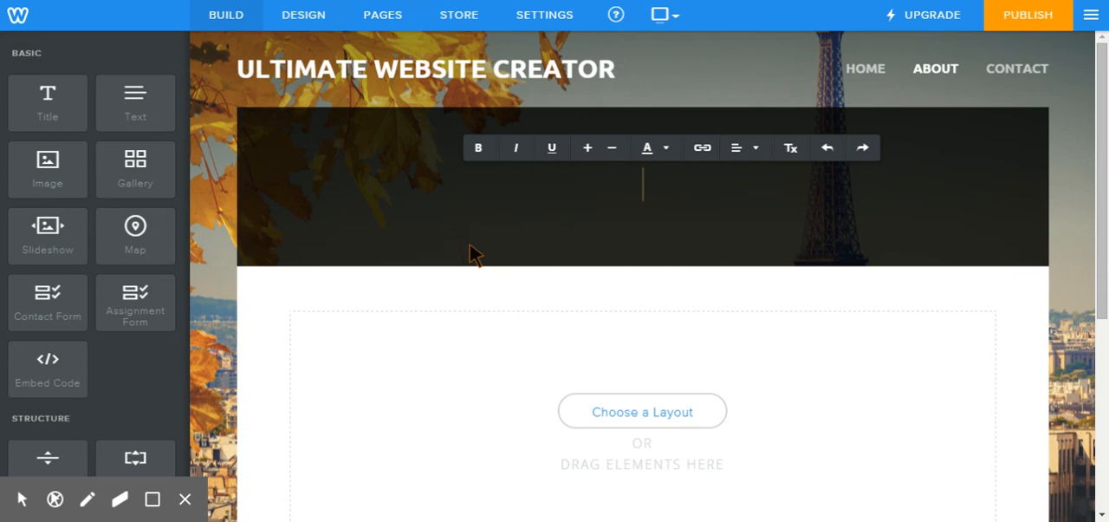
pyautogui.write('ABOUT')
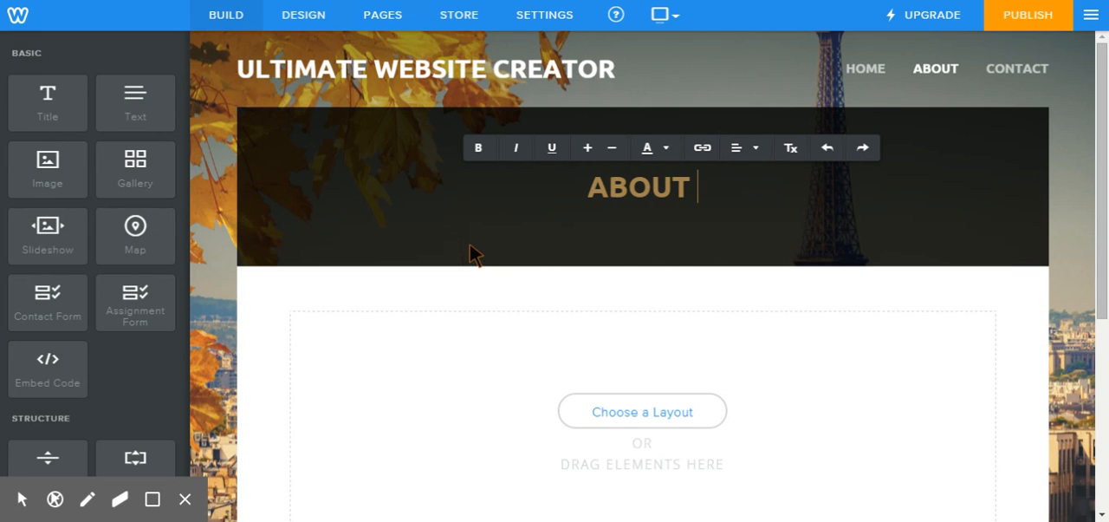
pyautogui.press('BackSpace')
pyautogui.press('BackSpace')
pyautogui.press('BackSpace')
pyautogui.press('BackSpace')
pyautogui.press('BackSpace')
pyautogui.press('BackSpace')
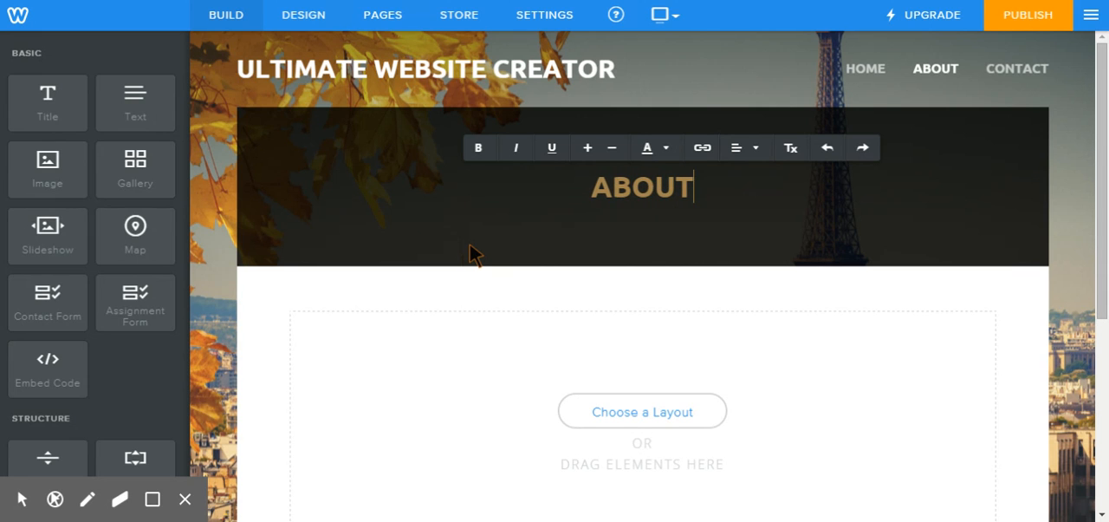
pyautogui.write('WHO')
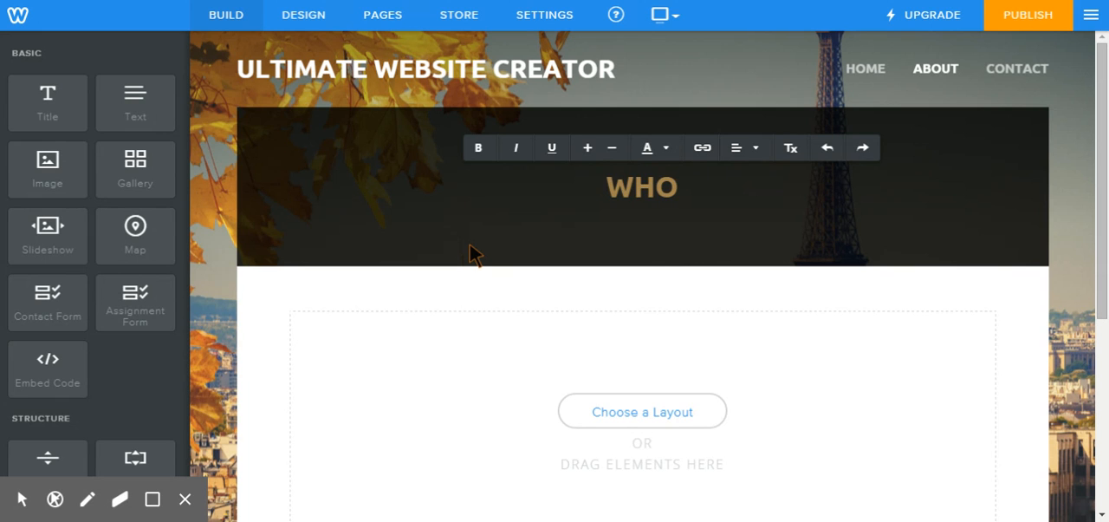
pyautogui.write(' IS THE U')
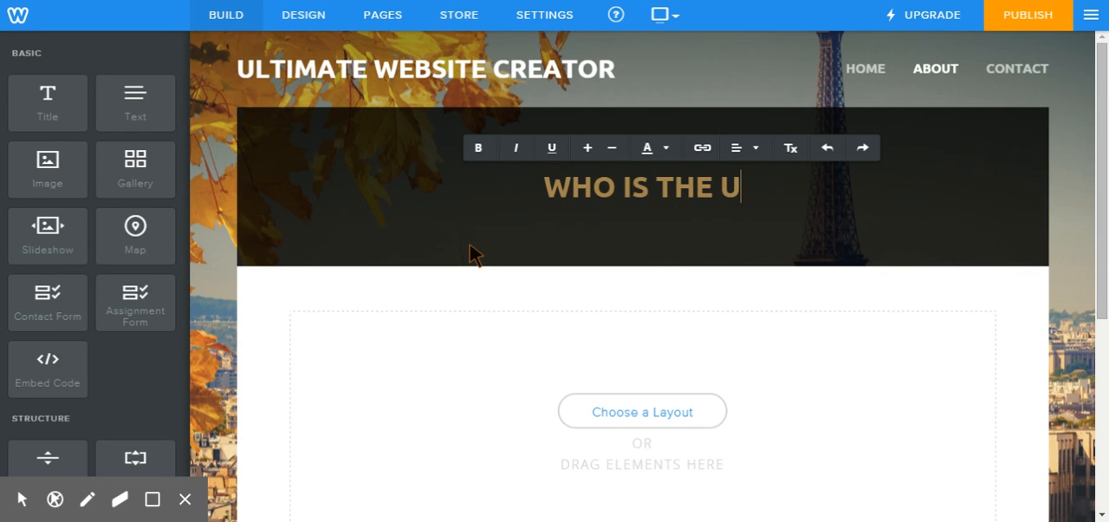
pyautogui.write('LTIMATE')
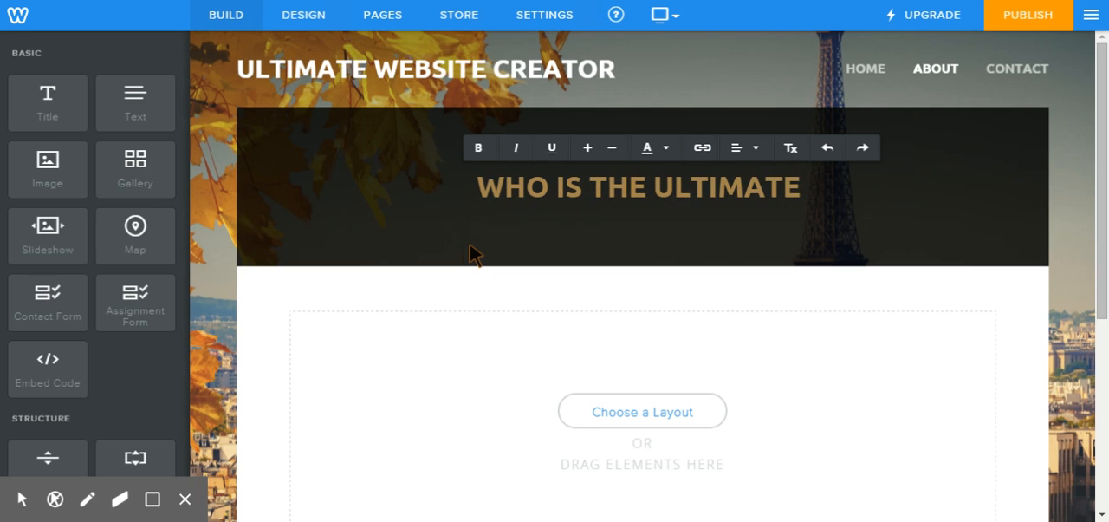
pyautogui.write(' WEBS')
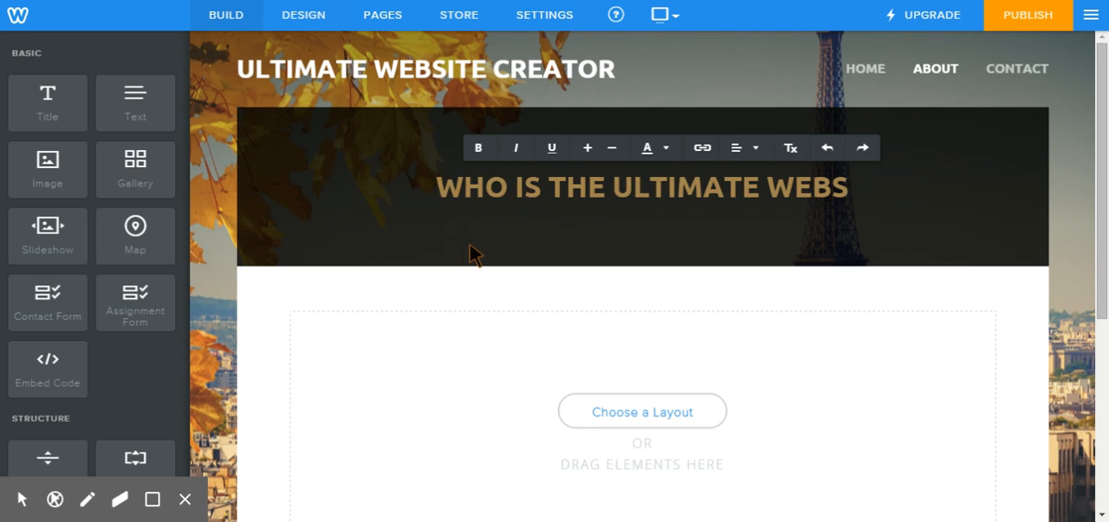
pyautogui.write('ITE CREAT')
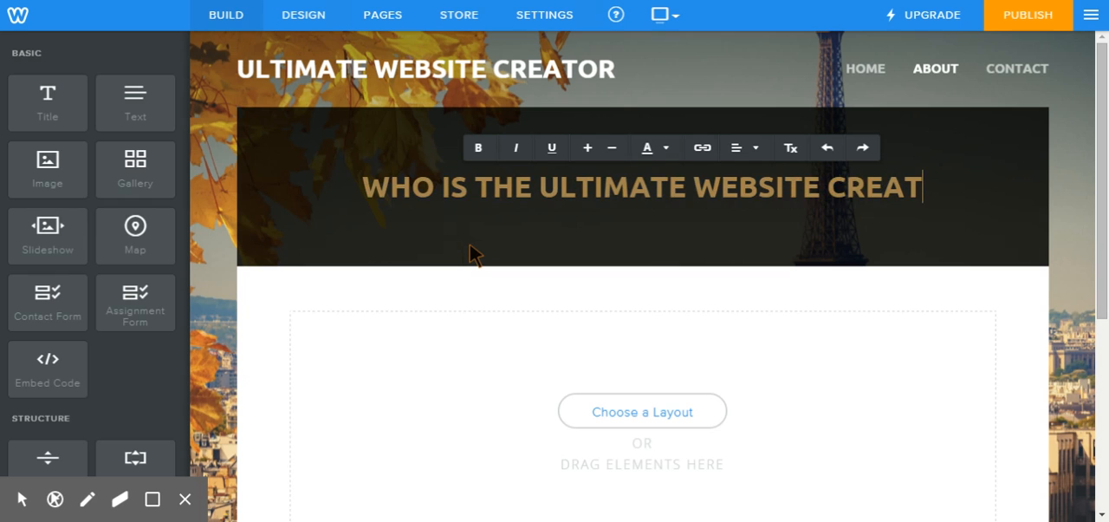
pyautogui.write('OR?')
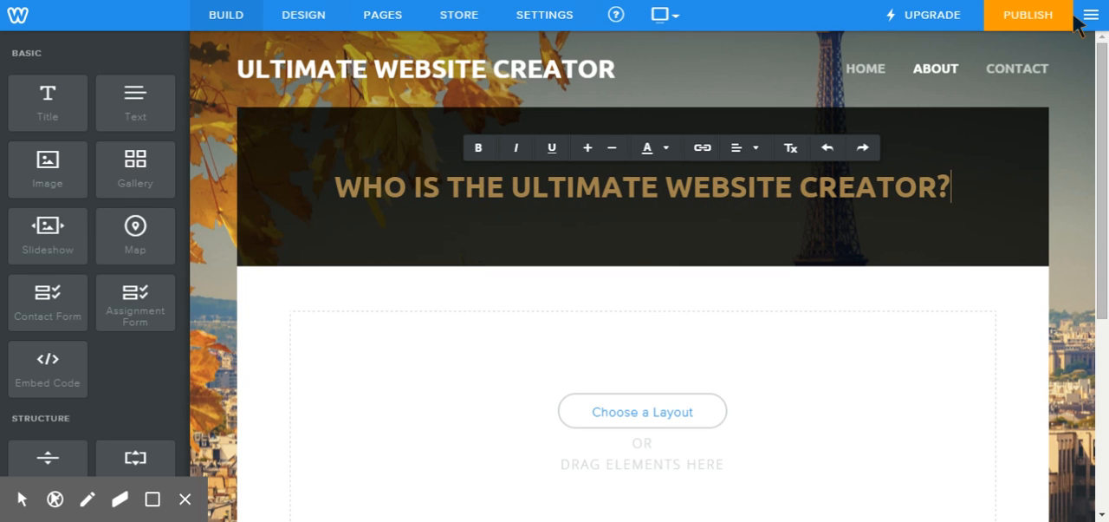
pyautogui.click(266, 323)
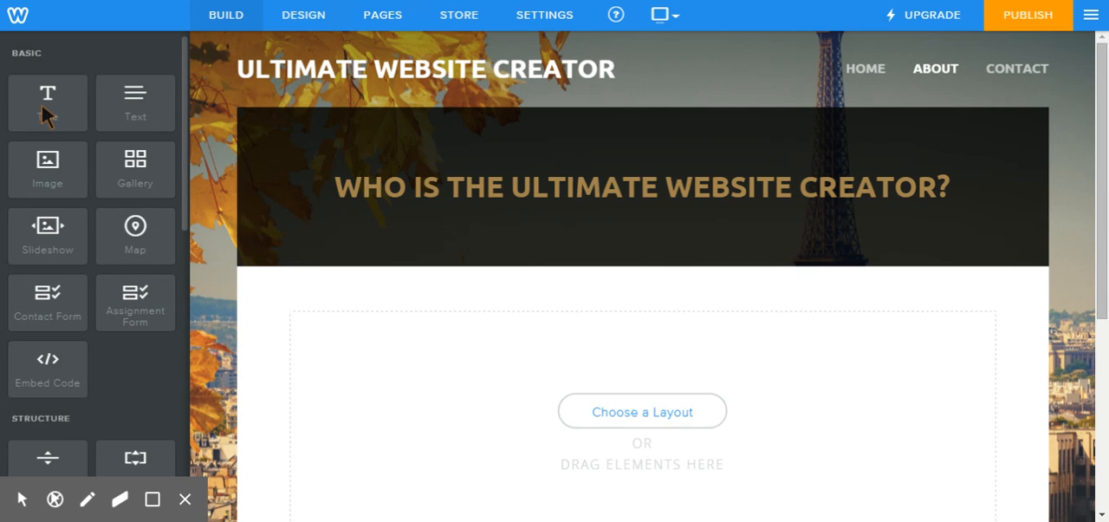
# Step: Add a Title element to the empty content area below the banner, reading "Title Bar/ Headline:"
pyautogui.moveTo(42, 104); pyautogui.dragTo(320, 339)
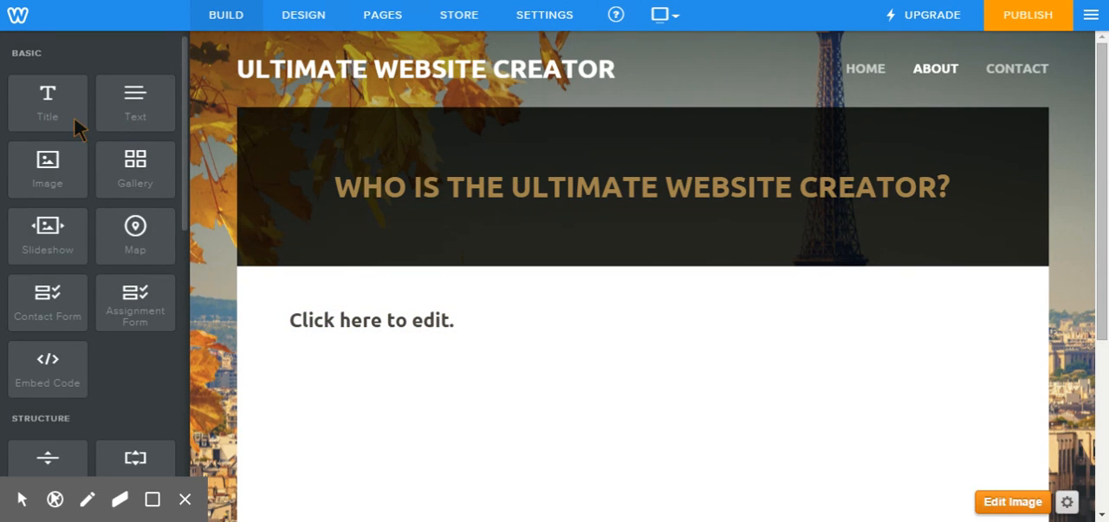
pyautogui.click(396, 327)
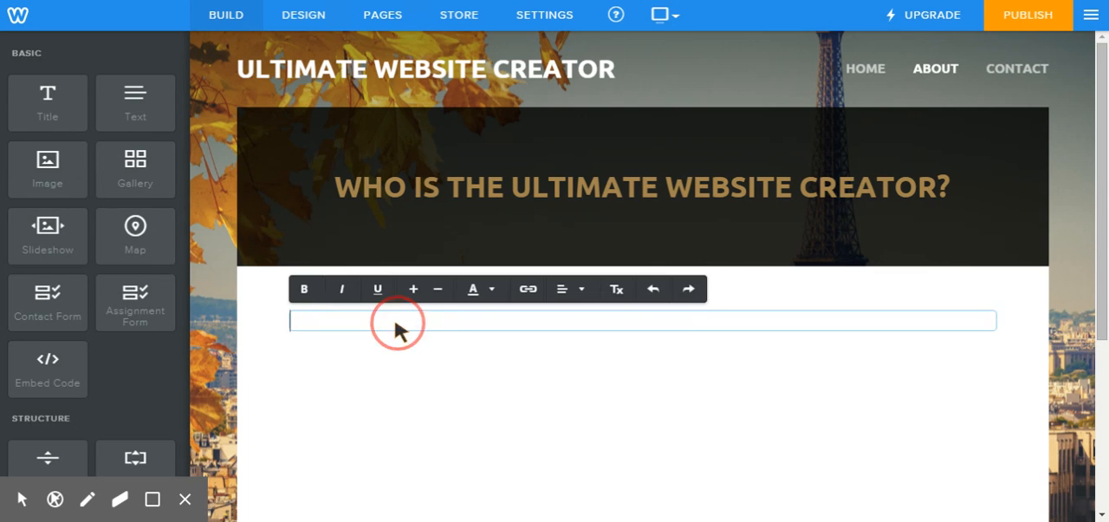
pyautogui.write('Tie')
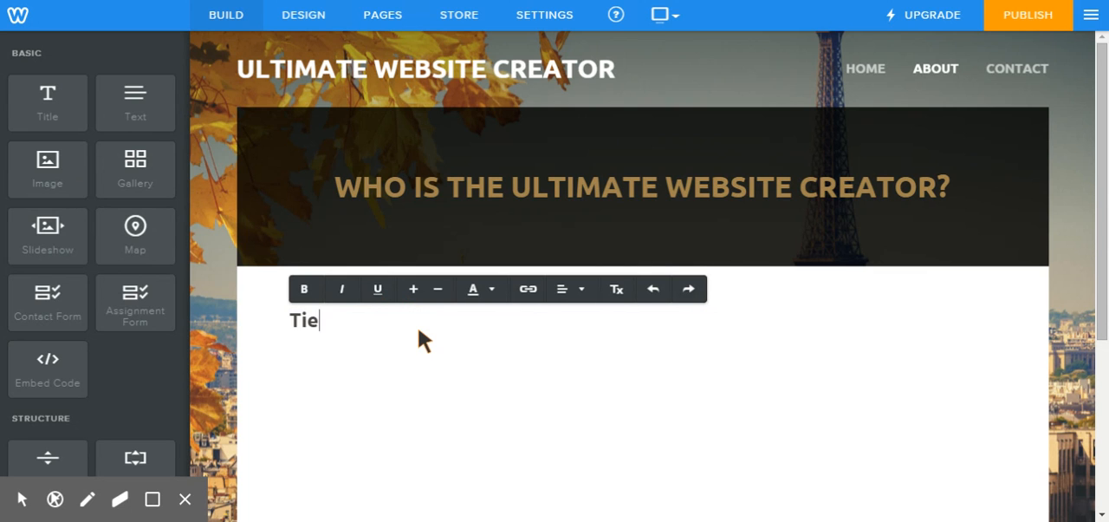
pyautogui.press('BackSpace')
pyautogui.write('te')
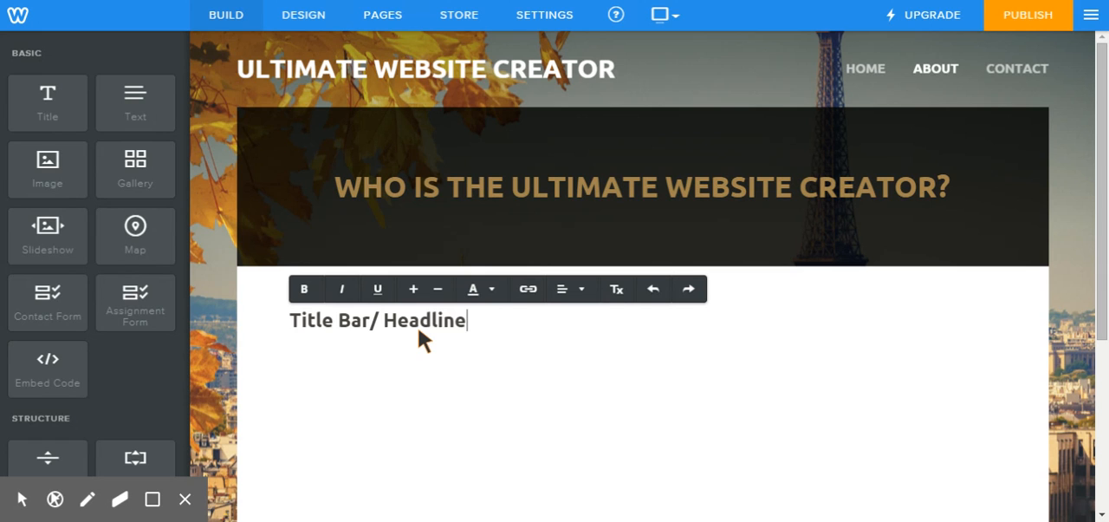
pyautogui.click(256, 362)
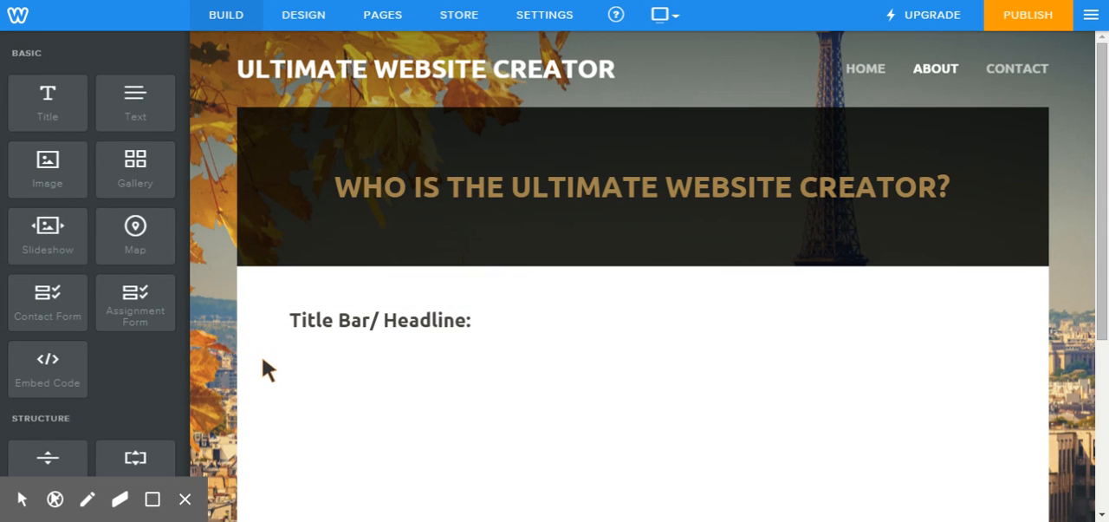
# Step: Place a Text element directly below the "Title Bar/ Headline:" title
pyautogui.moveTo(135, 109); pyautogui.dragTo(394, 137)
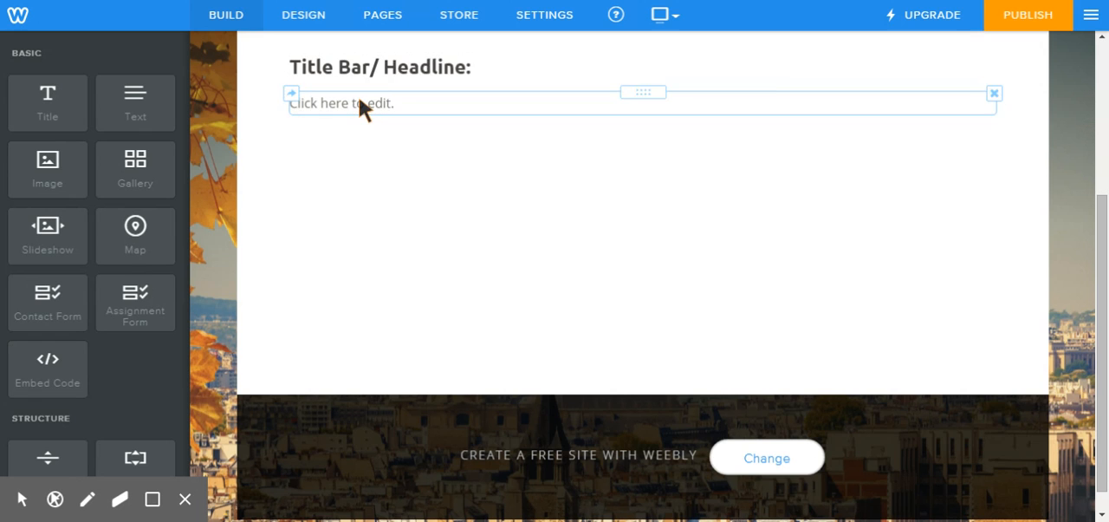
# Step: Fill in the text element below the title with "This is who I am as a website creator...."
pyautogui.click(361, 102)
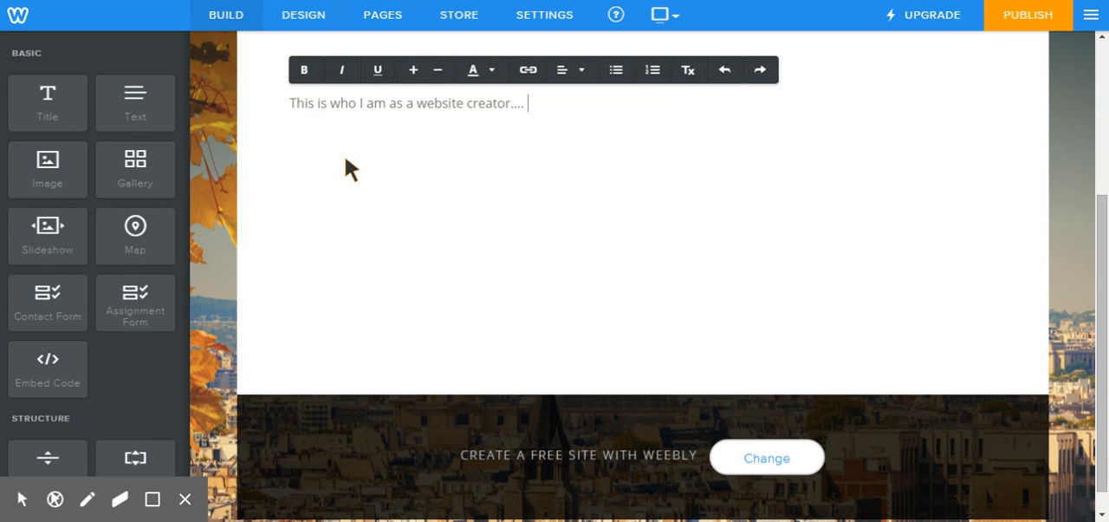
pyautogui.click(284, 218)
pyautogui.scroll(3, 238, 173)
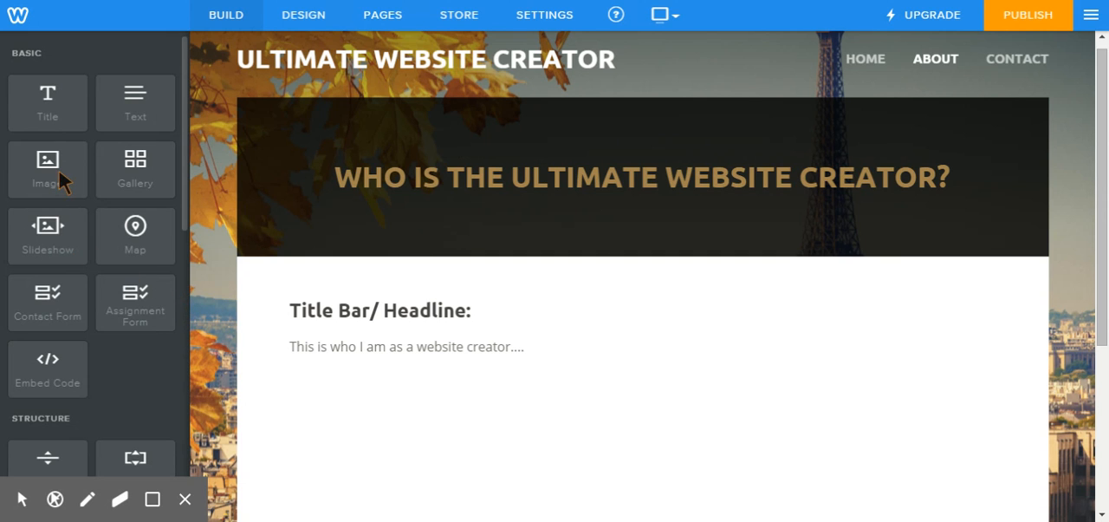
# Step: Place a YouTube element to the right of the "This is who I am as a website creator...." text
pyautogui.scroll(-4, 55, 172)
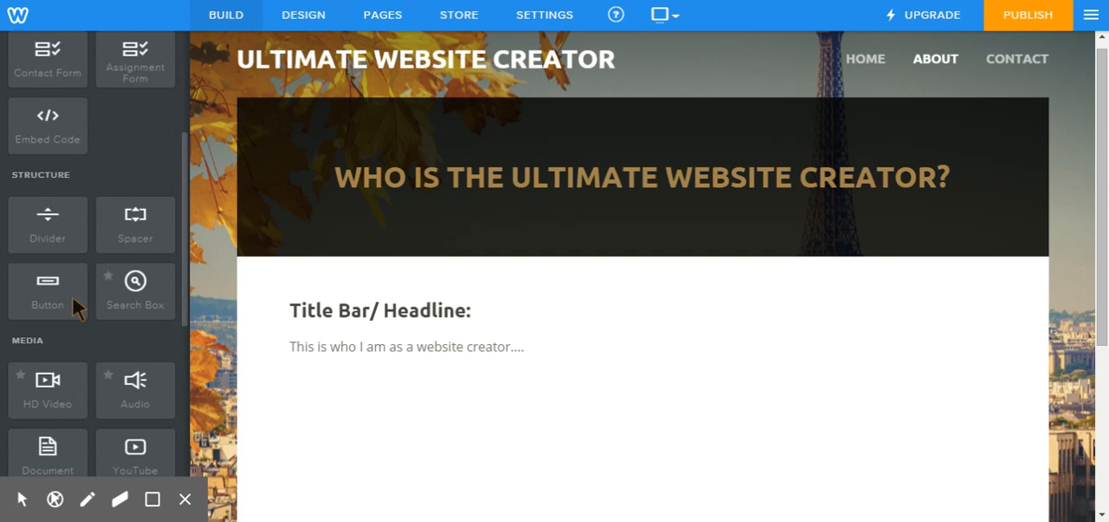
pyautogui.moveTo(129, 390); pyautogui.dragTo(939, 359)
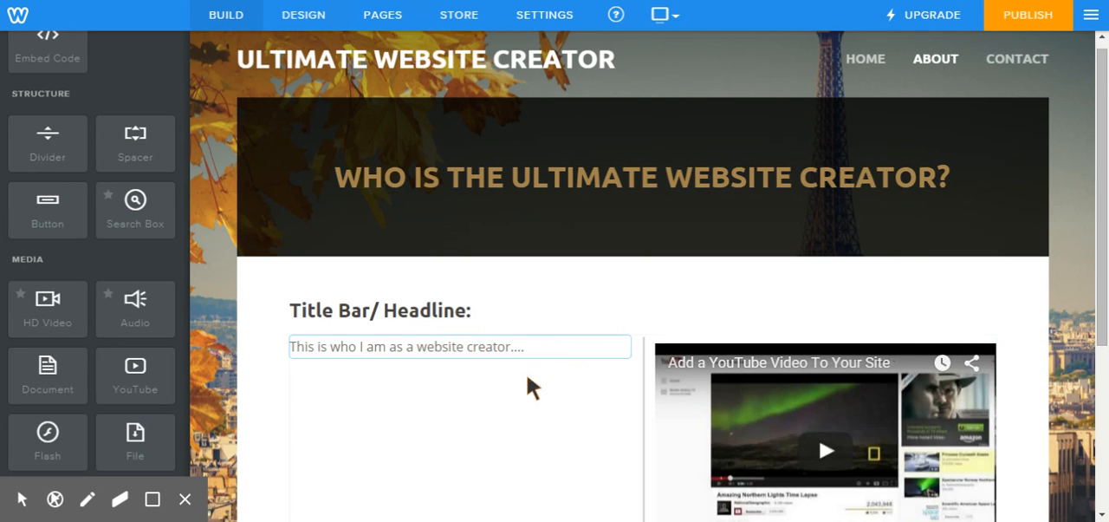
pyautogui.scroll(-1, 554, 408)
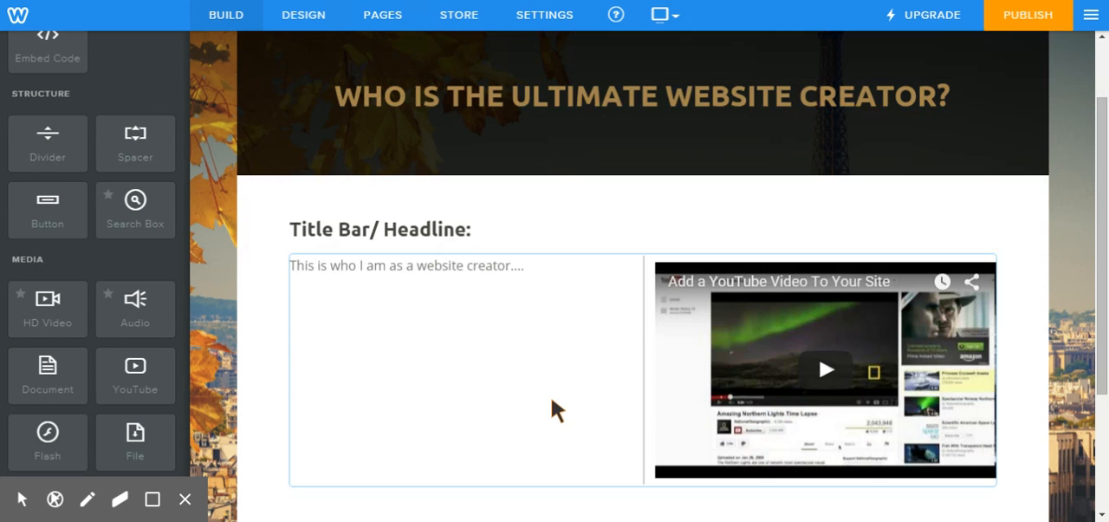
pyautogui.click(768, 364)
pyautogui.click(755, 111)
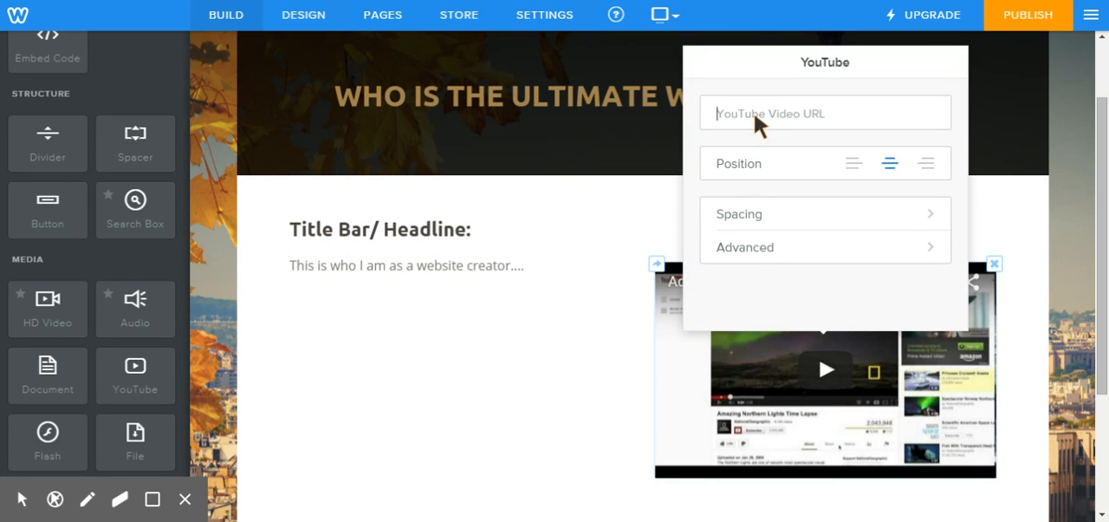
pyautogui.write('http://youtu.be/VIFV8DQW3kw')
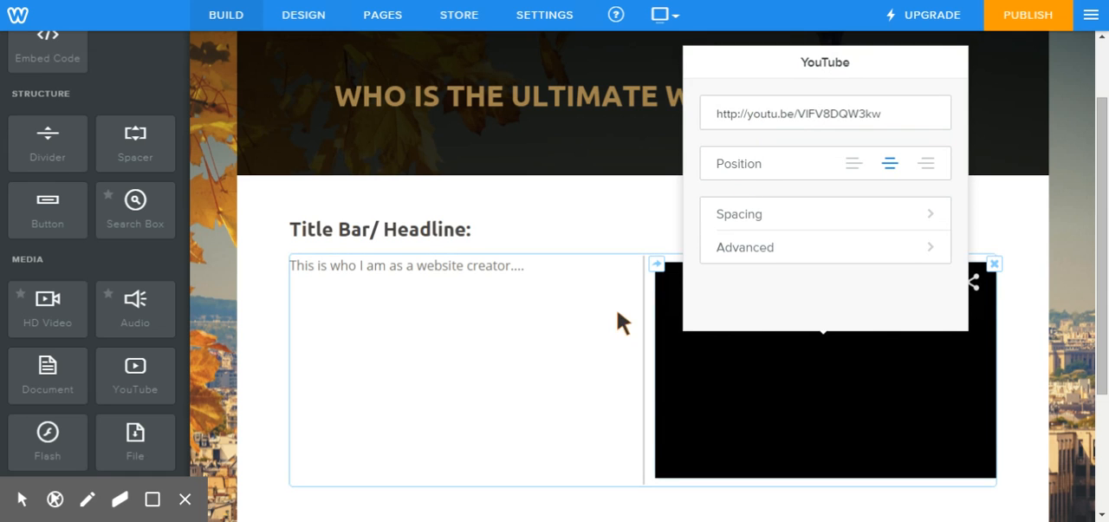
pyautogui.click(202, 310)
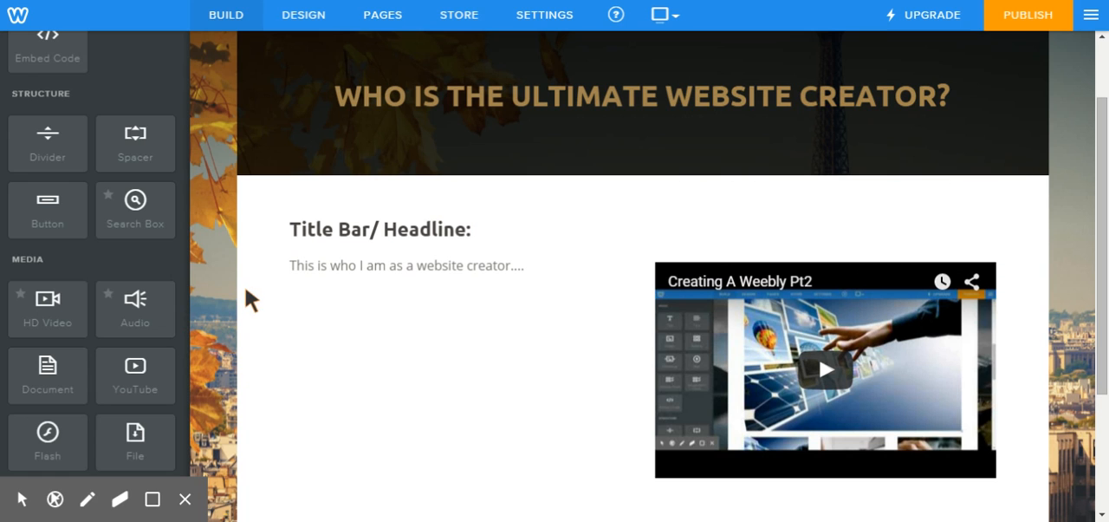
# Step: Add a Divider below the text and video row, and insert a Spacer between that row and the divider
pyautogui.scroll(-1, 250, 277)
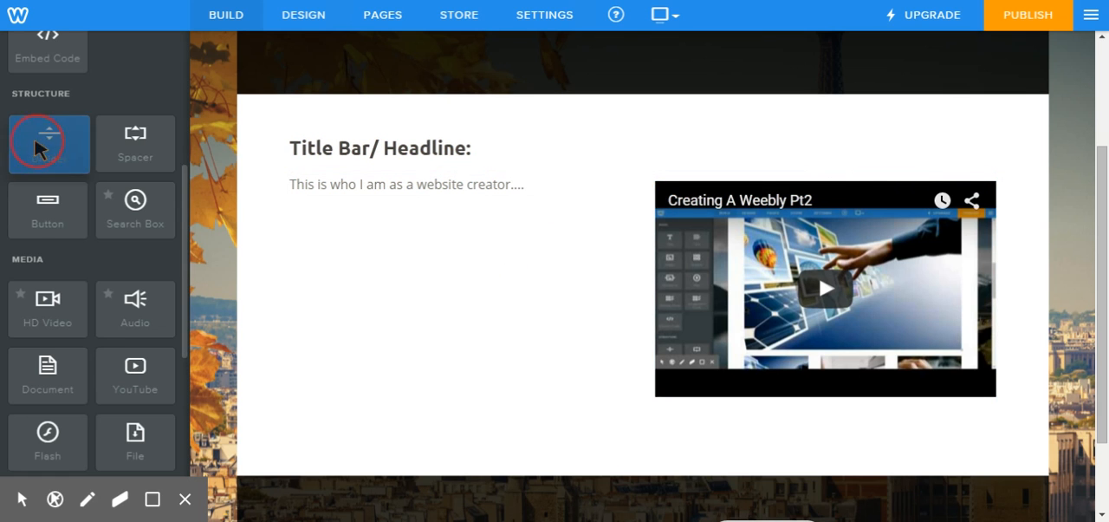
pyautogui.moveTo(40, 146); pyautogui.dragTo(638, 420)
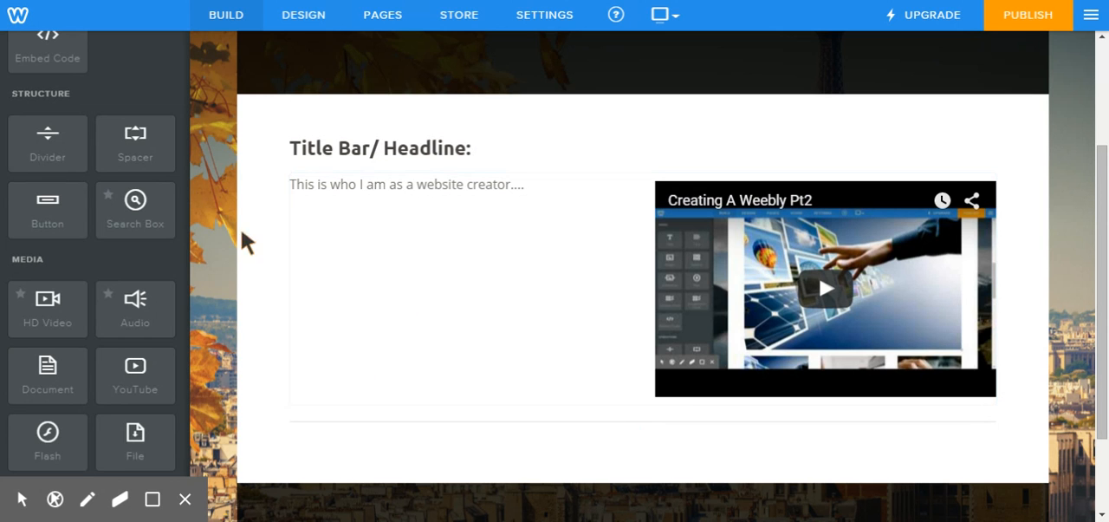
pyautogui.moveTo(136, 141); pyautogui.dragTo(635, 419)
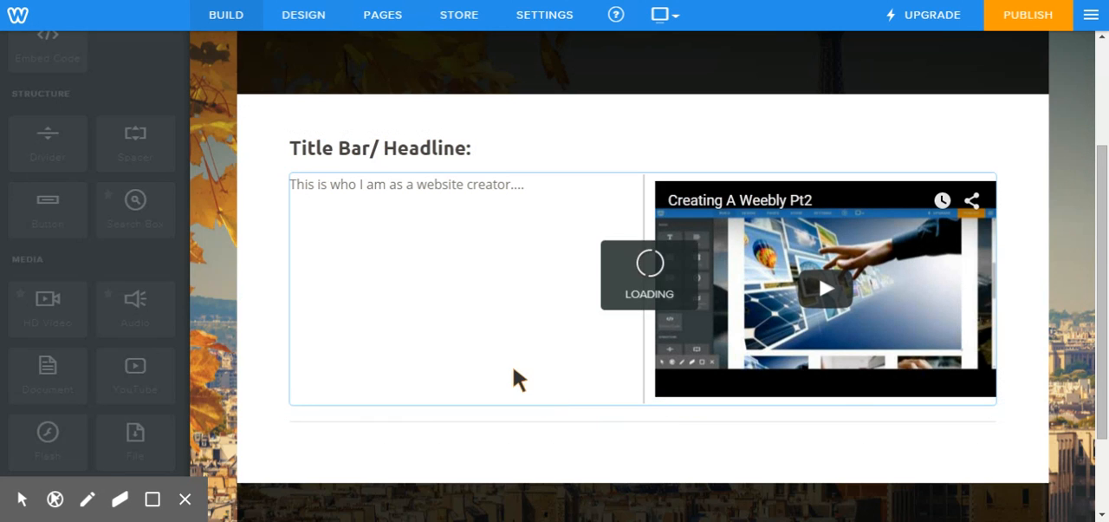
pyautogui.scroll(-3, 264, 360)
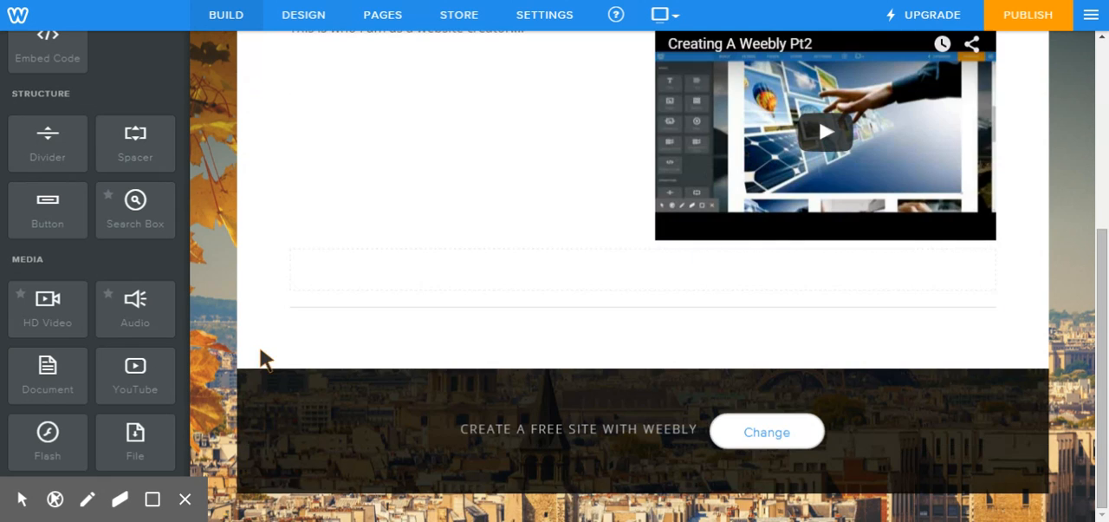
pyautogui.moveTo(629, 289)
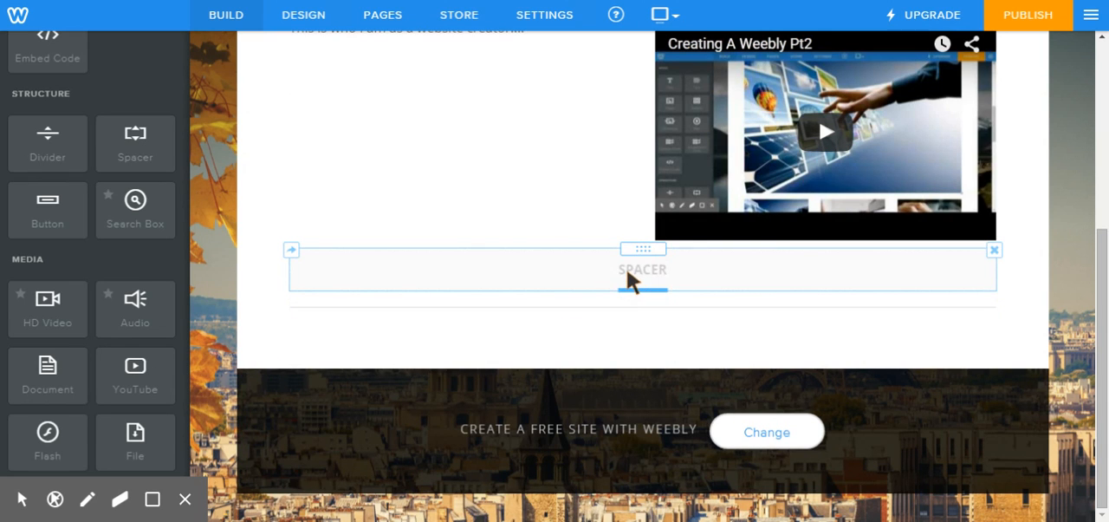
pyautogui.click(711, 262)
# Step: Place a File element directly below the divider
pyautogui.scroll(-1, 73, 284)
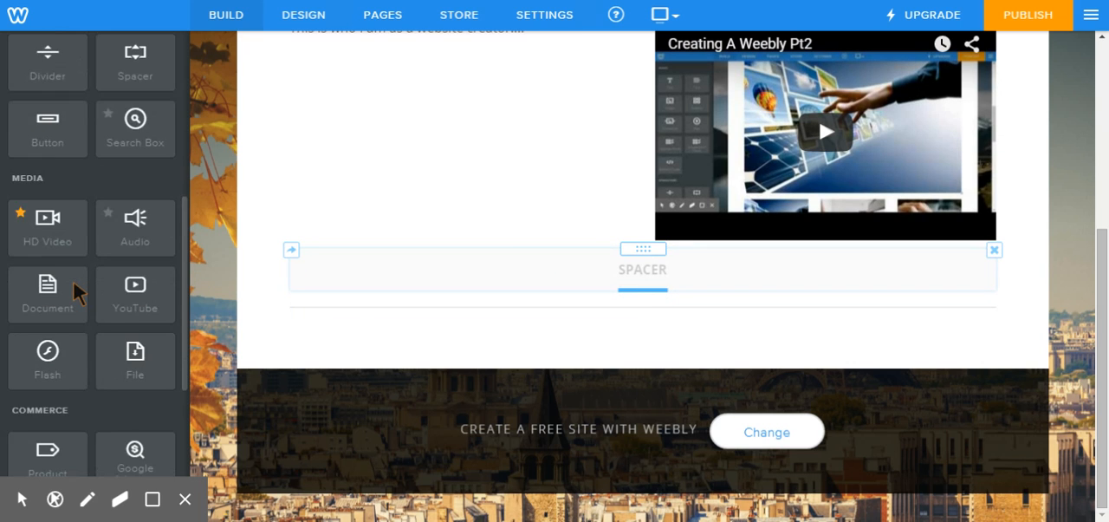
pyautogui.scroll(-1, 73, 279)
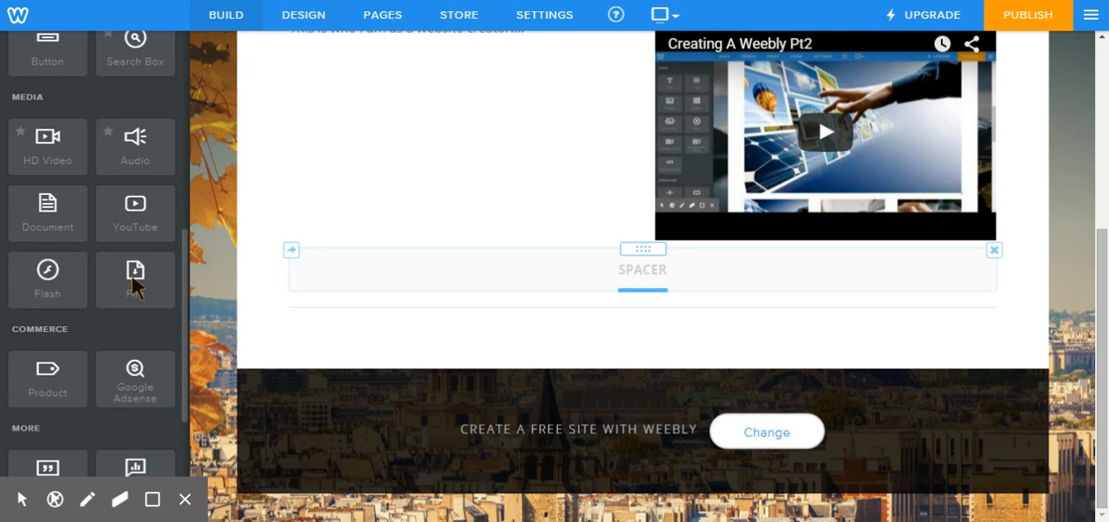
pyautogui.moveTo(134, 286); pyautogui.dragTo(390, 337)
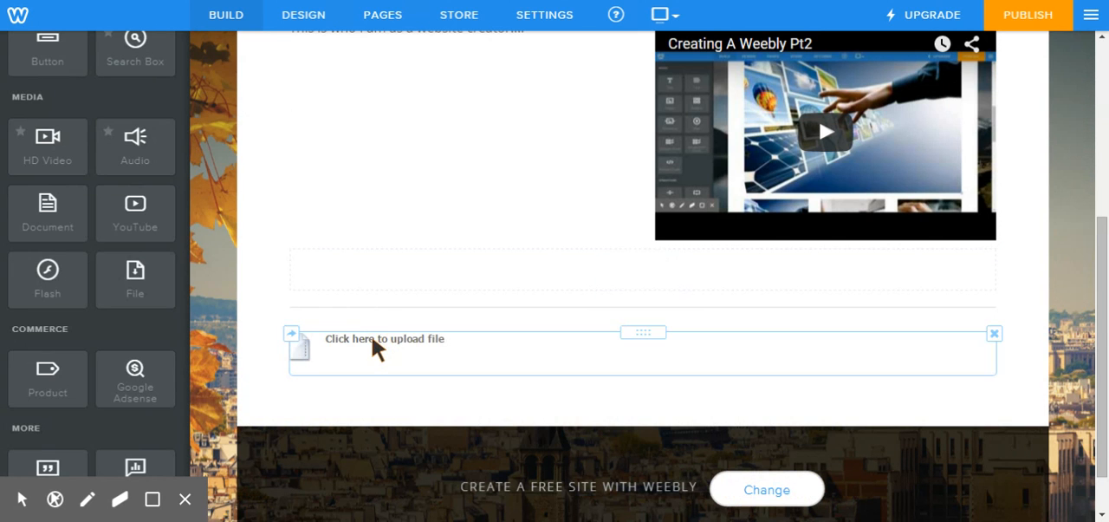
# Step: Examine the File element's settings and upload window, and close them without uploading a file
pyautogui.click(371, 340)
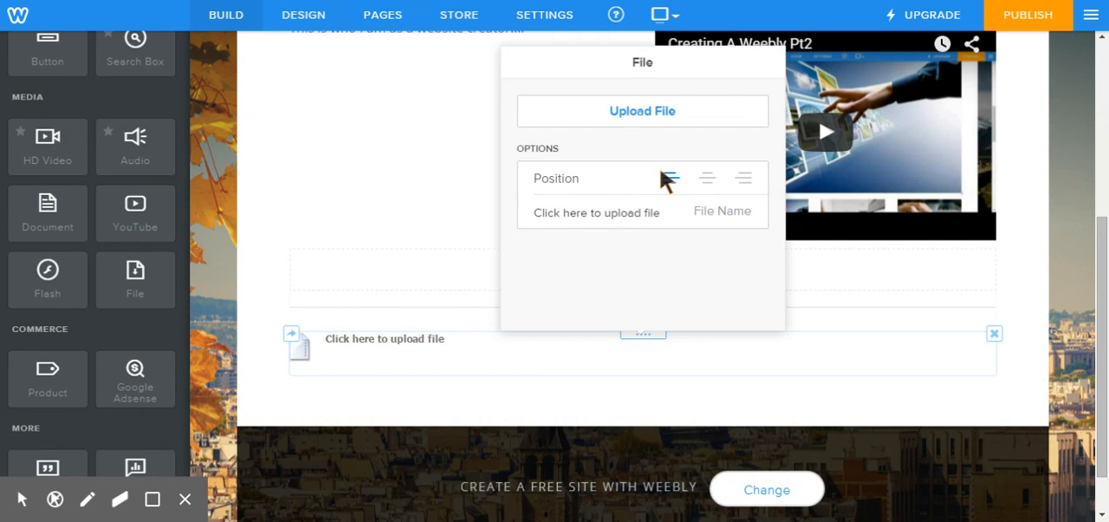
pyautogui.click(656, 111)
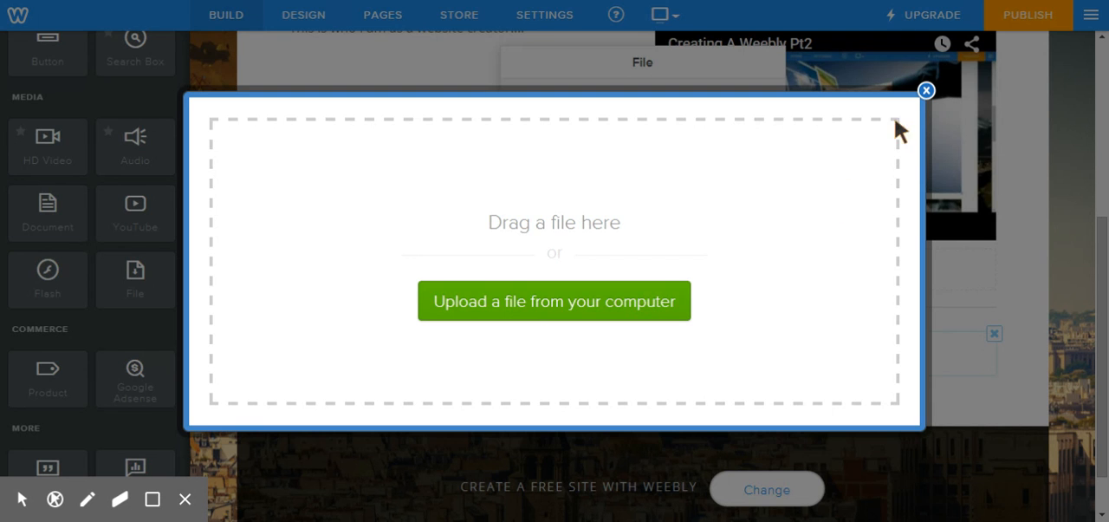
pyautogui.click(927, 90)
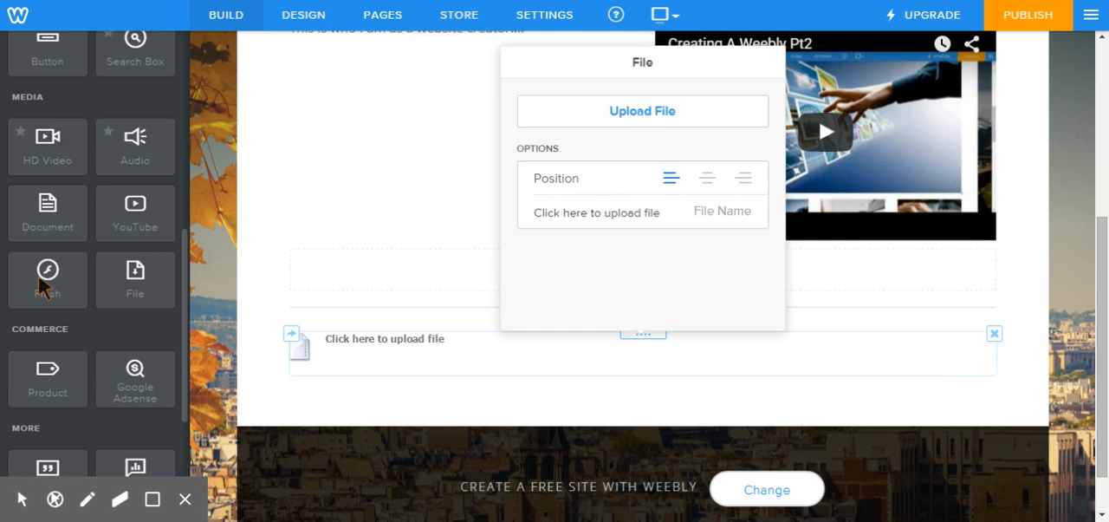
pyautogui.click(253, 236)
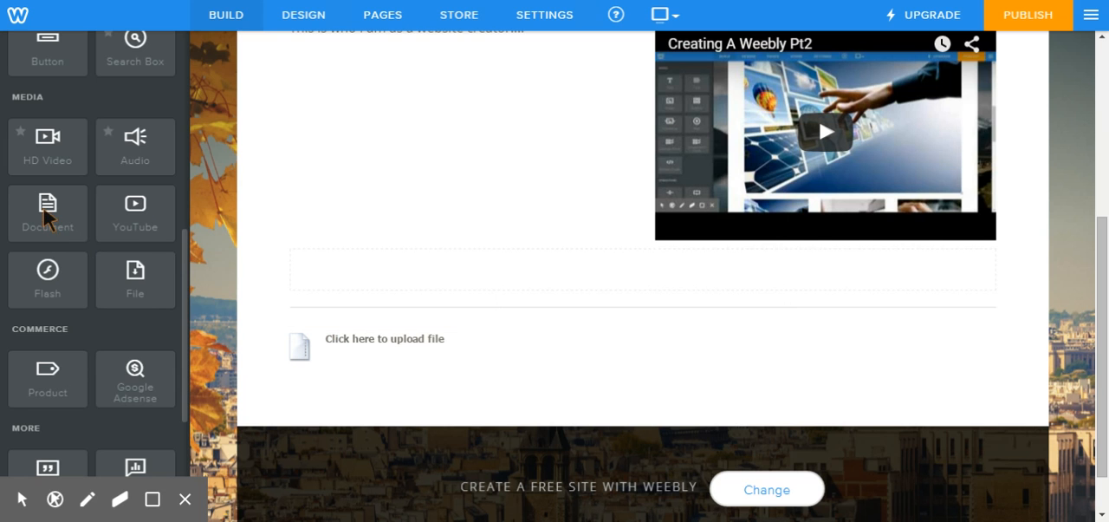
# Step: Place a Document element to the right of the File element and view its upload and height options
pyautogui.moveTo(48, 219); pyautogui.dragTo(881, 353)
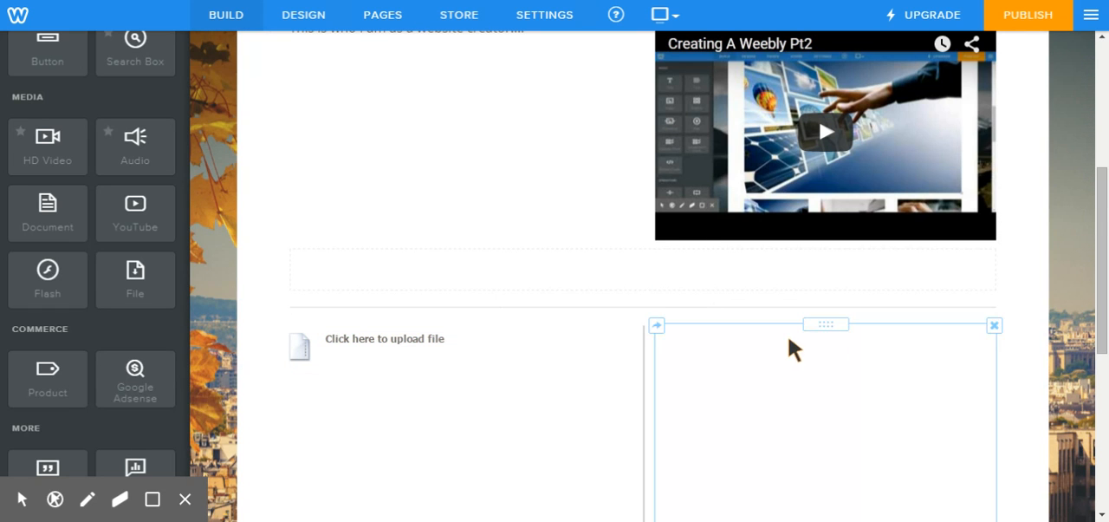
pyautogui.scroll(-2, 1040, 313)
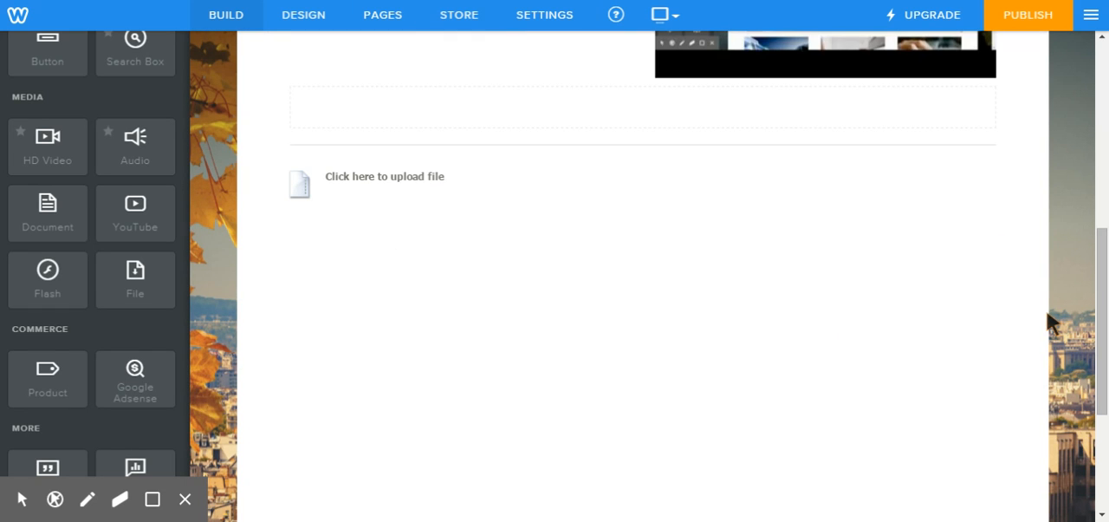
pyautogui.scroll(-1, 1025, 340)
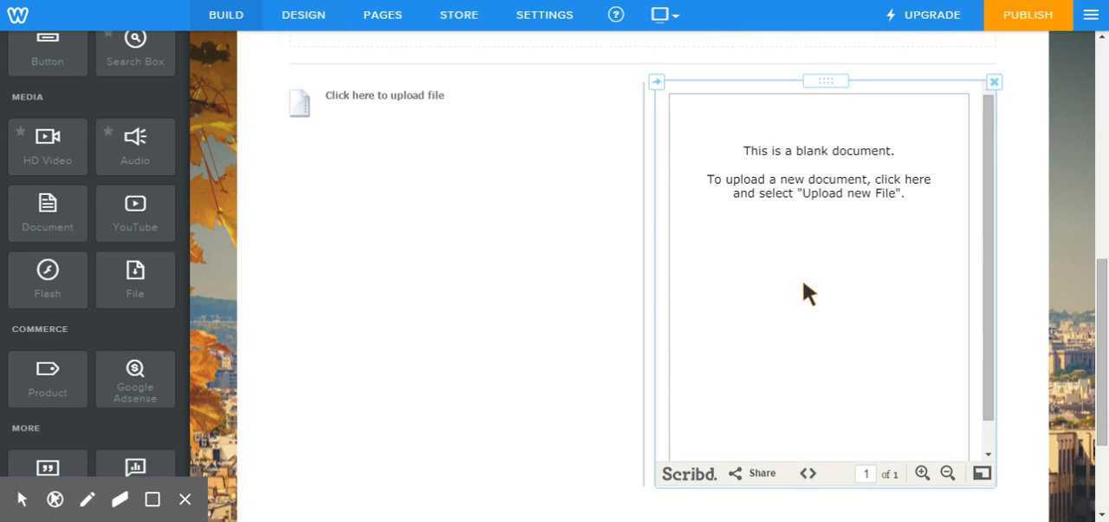
pyautogui.click(812, 236)
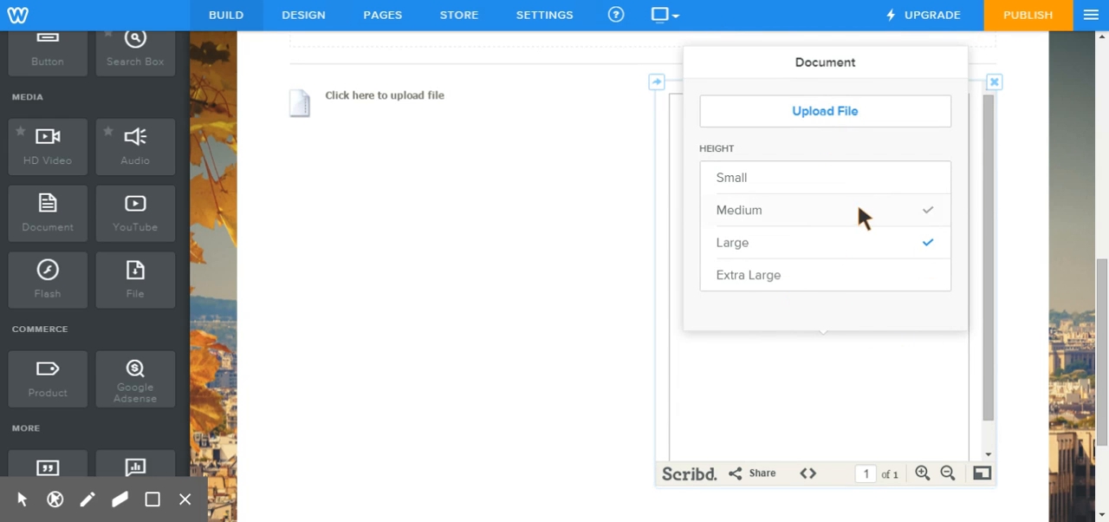
pyautogui.click(1012, 156)
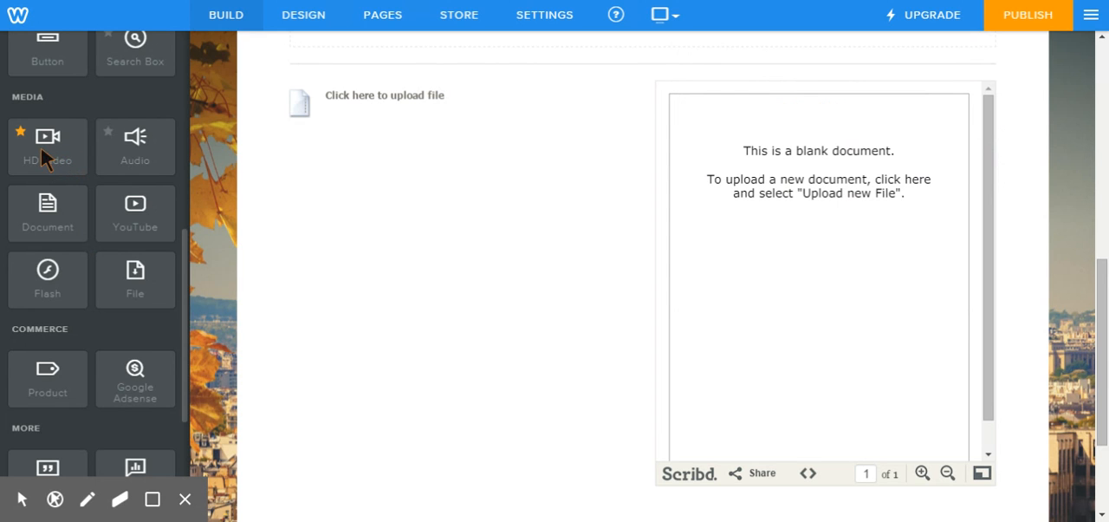
# Step: Try to add an HD Video element below the File element, declining the upgrade
pyautogui.moveTo(40, 147); pyautogui.dragTo(383, 142)
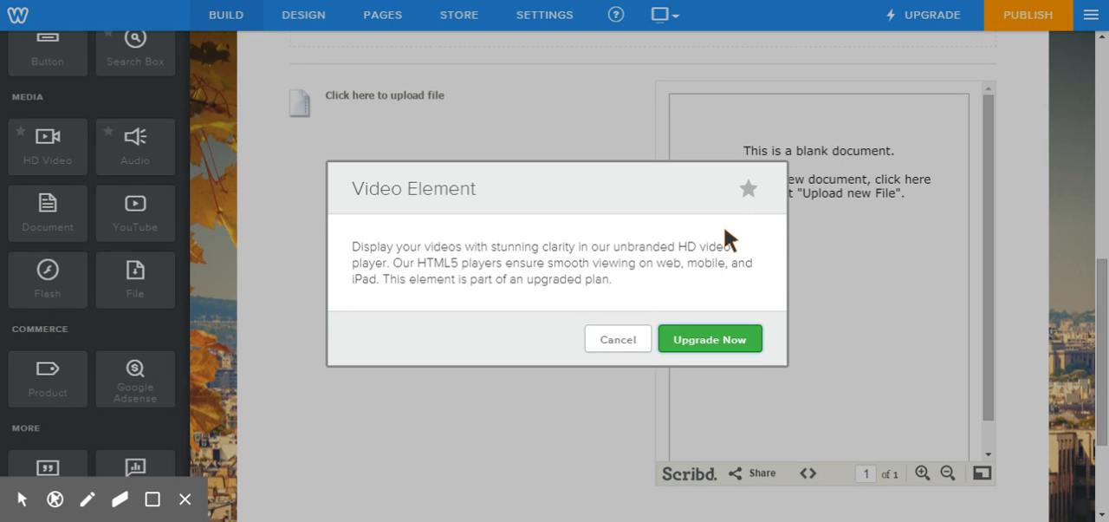
pyautogui.click(619, 339)
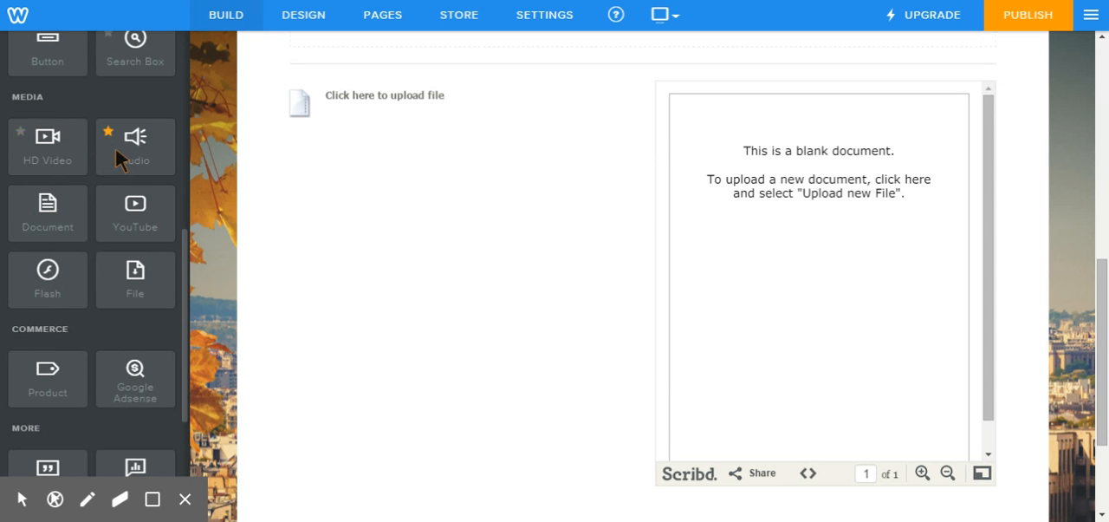
# Step: Browse the available content elements and place an Embed Code element below the File element
pyautogui.scroll(2, 92, 205)
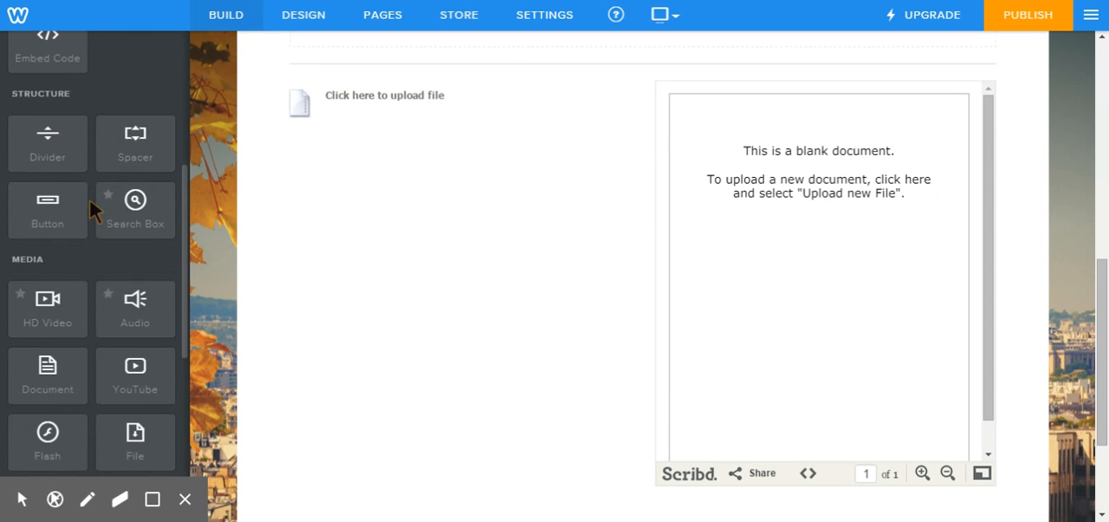
pyautogui.scroll(-5, 96, 216)
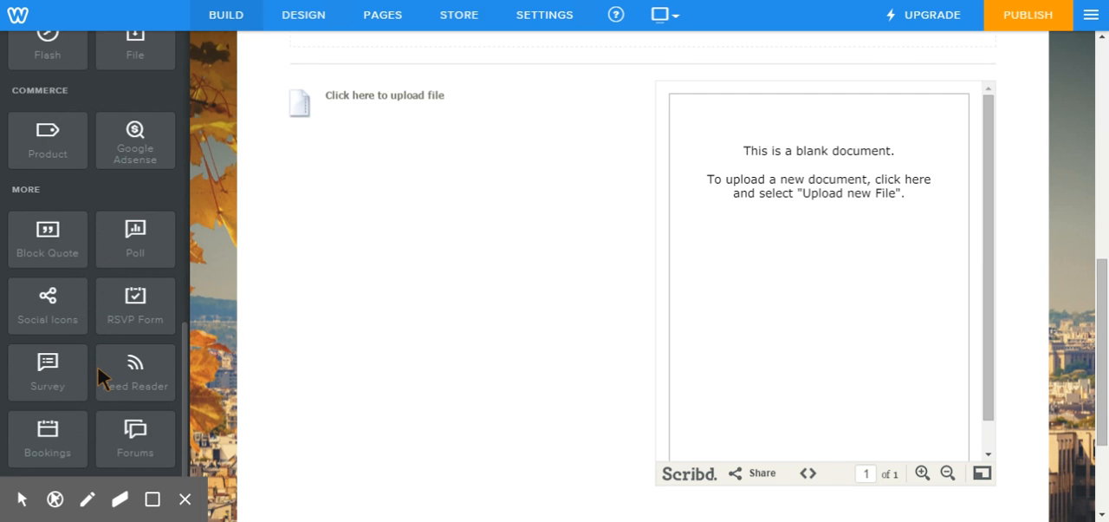
pyautogui.scroll(10, 96, 407)
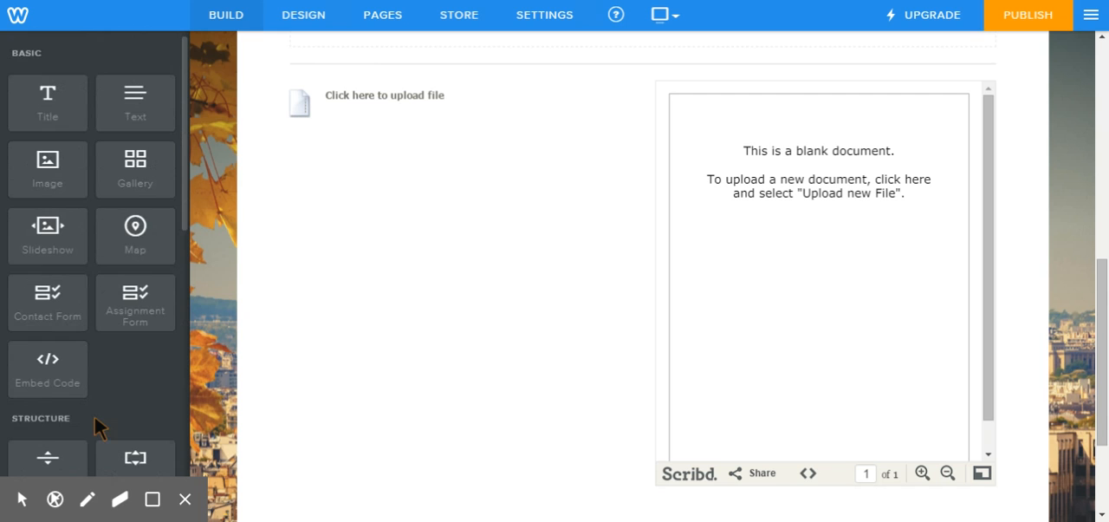
pyautogui.scroll(-1, 92, 356)
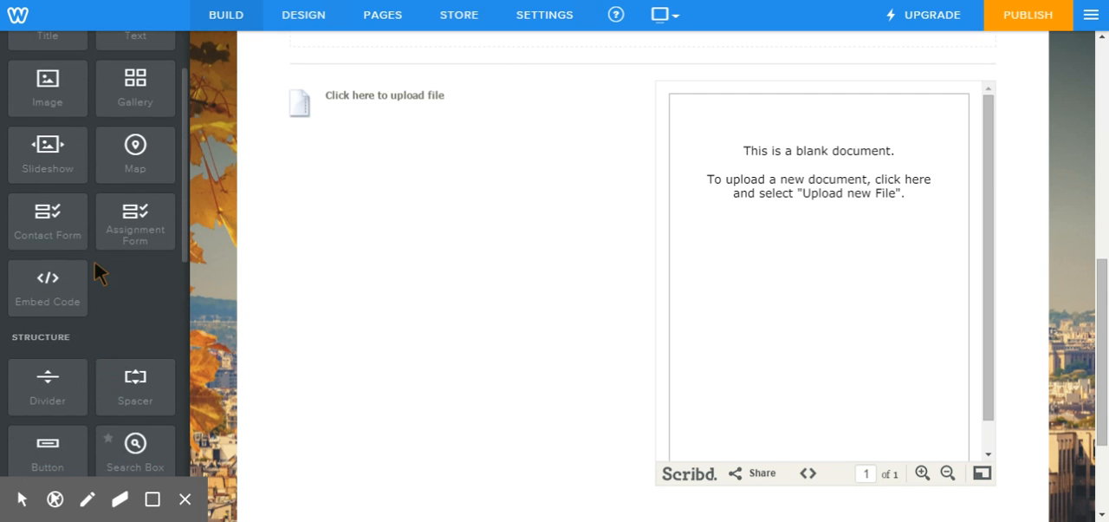
pyautogui.scroll(1, 95, 262)
pyautogui.scroll(-3, 106, 316)
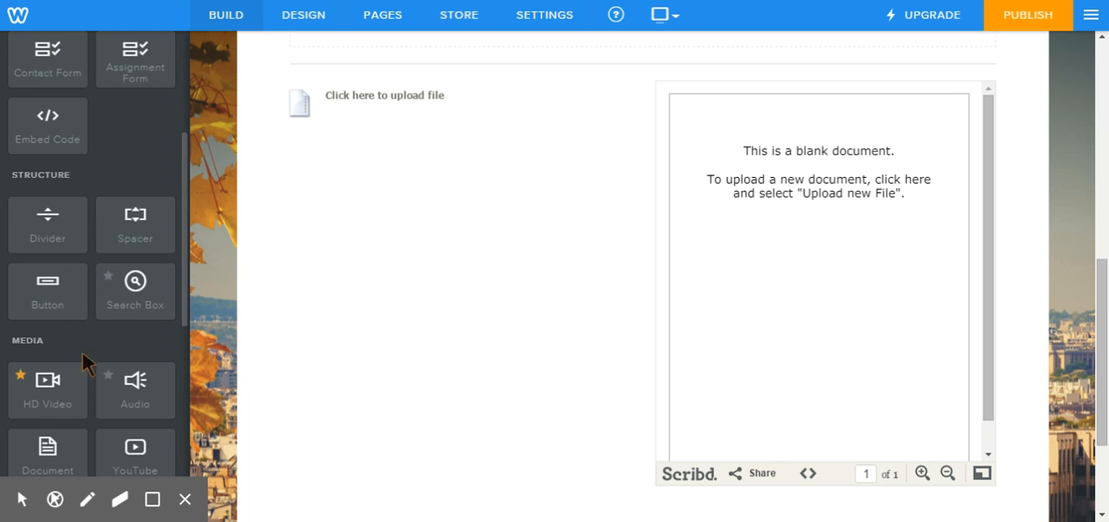
pyautogui.scroll(1, 69, 191)
pyautogui.moveTo(43, 216); pyautogui.dragTo(380, 178)
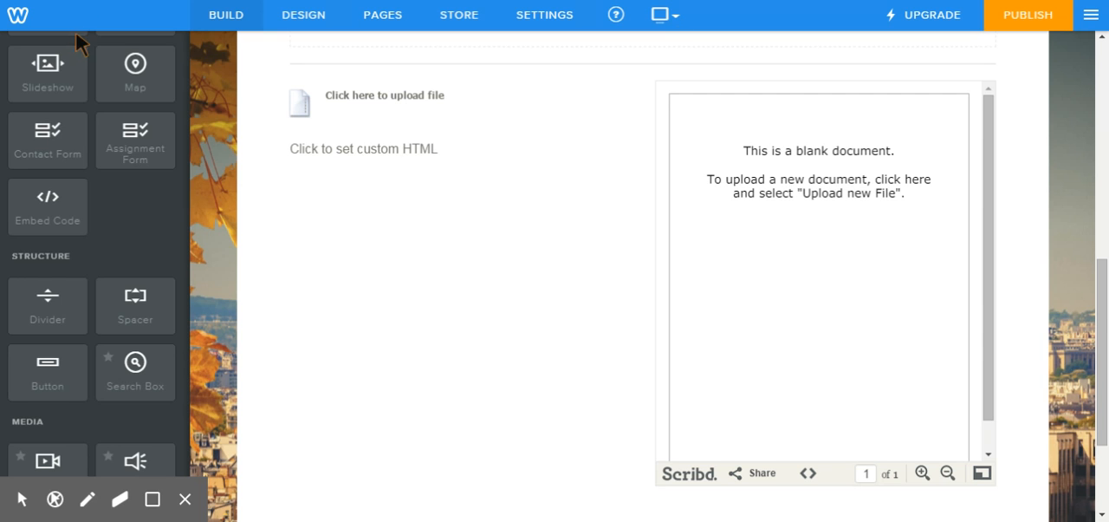
# Step: Place an Assignment Form directly below the custom HTML element, beside the document
pyautogui.scroll(-2, 407, 320)
pyautogui.scroll(2, 414, 320)
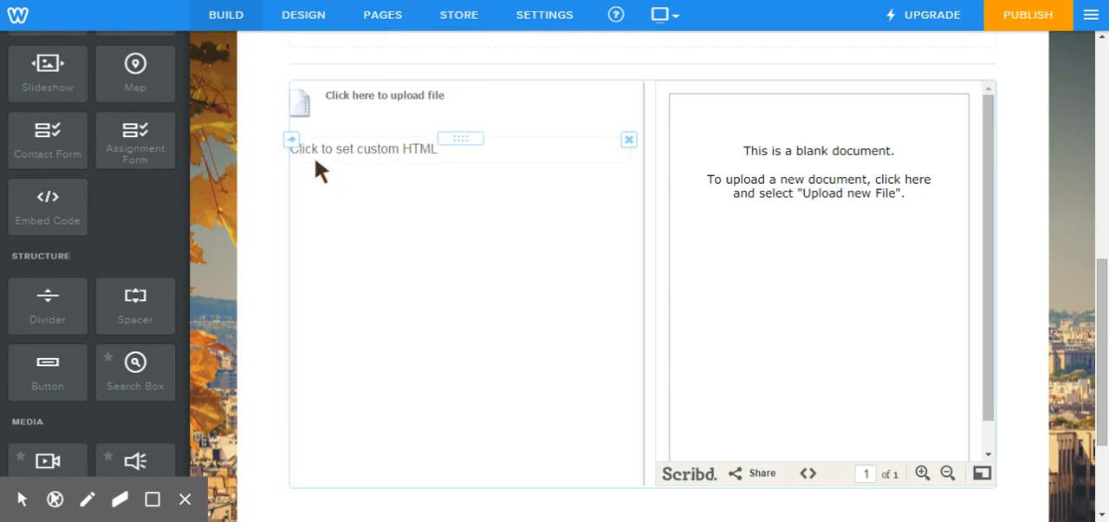
pyautogui.moveTo(134, 162); pyautogui.dragTo(312, 220)
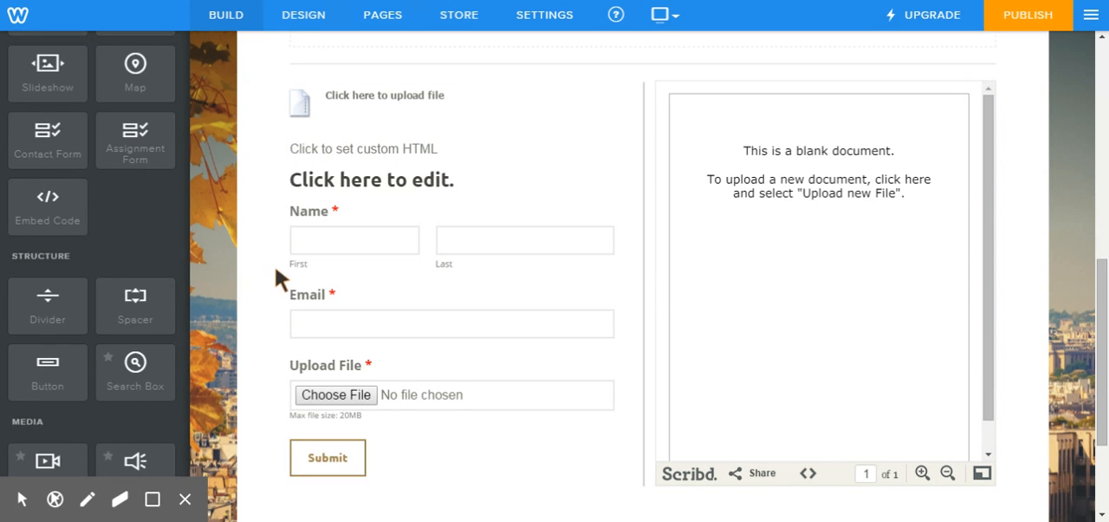
# Step: Title the assignment form "Homework Assignment #1"
pyautogui.click(390, 187)
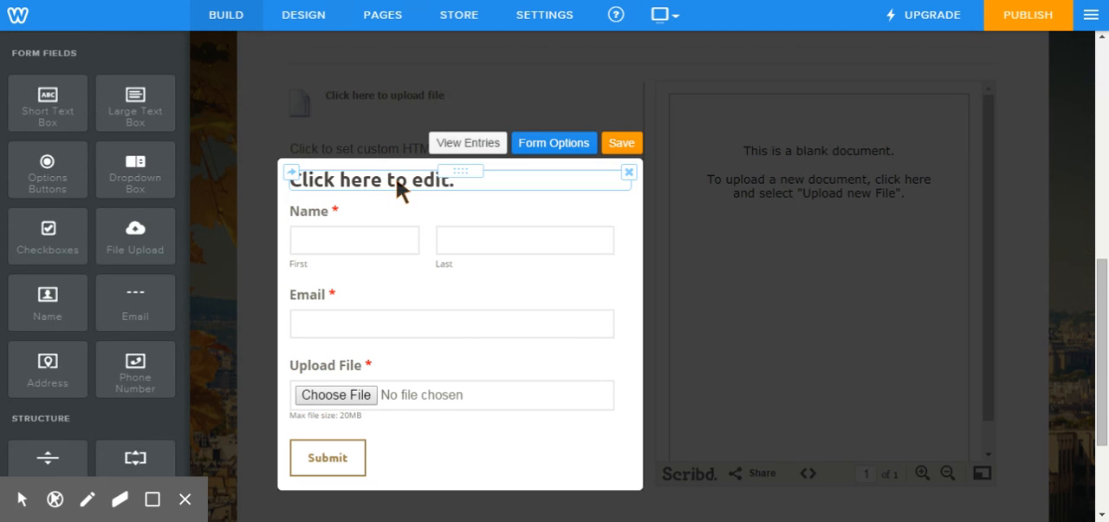
pyautogui.click(397, 188)
pyautogui.write('Ho')
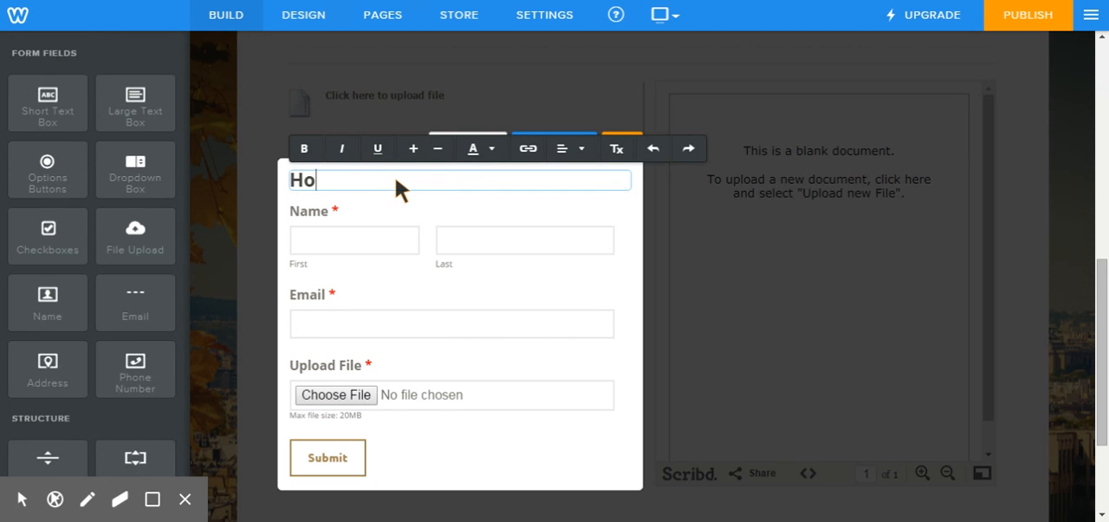
pyautogui.write('mework')
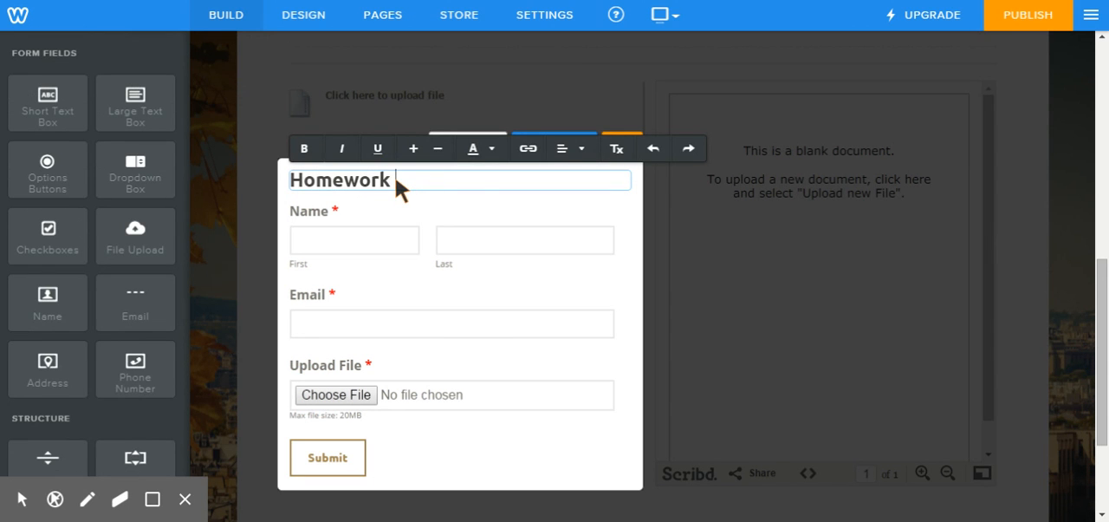
pyautogui.write(' Assignmet ')
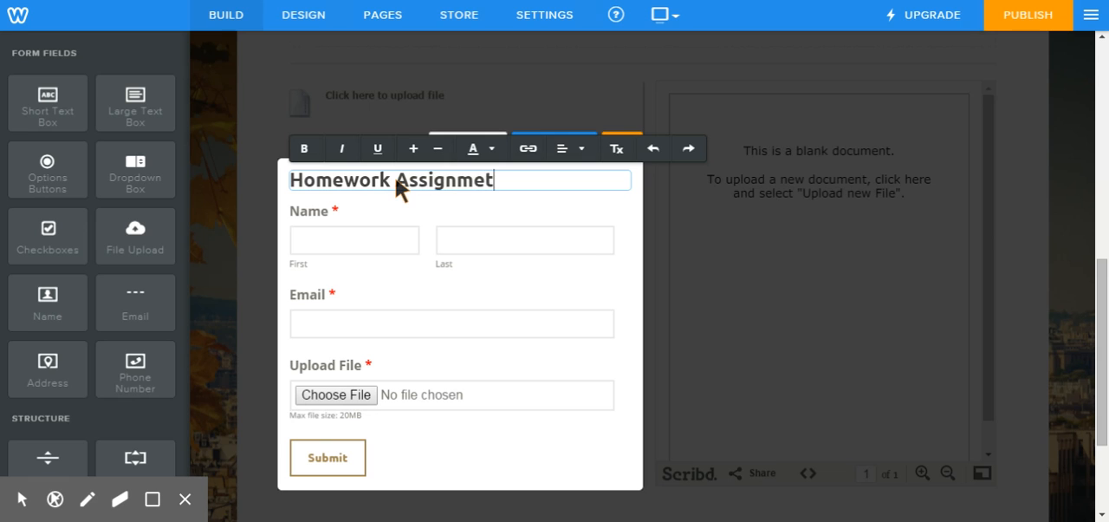
pyautogui.write('#!')
pyautogui.write('1')
pyautogui.click(436, 182)
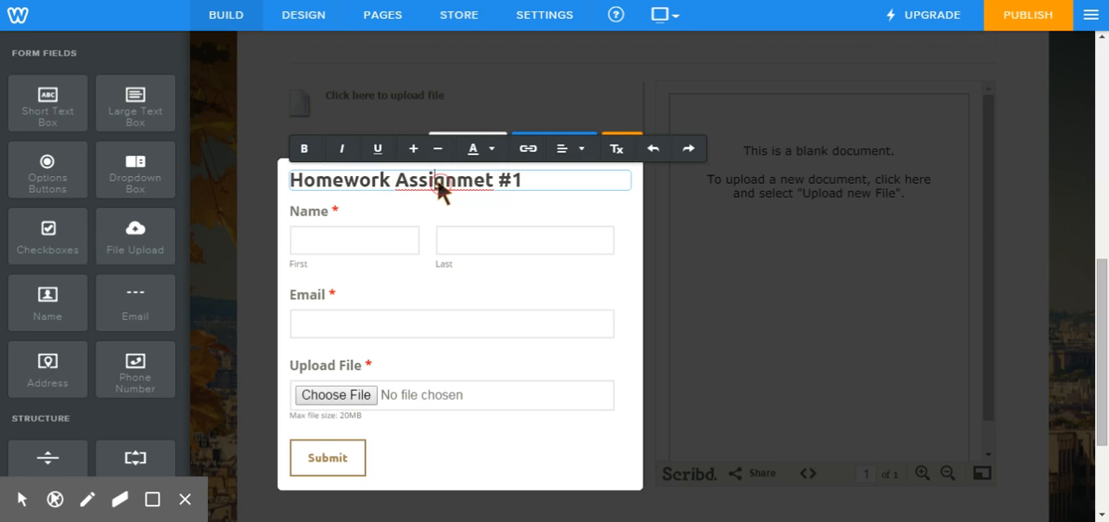
pyautogui.click(486, 182)
pyautogui.write('n')
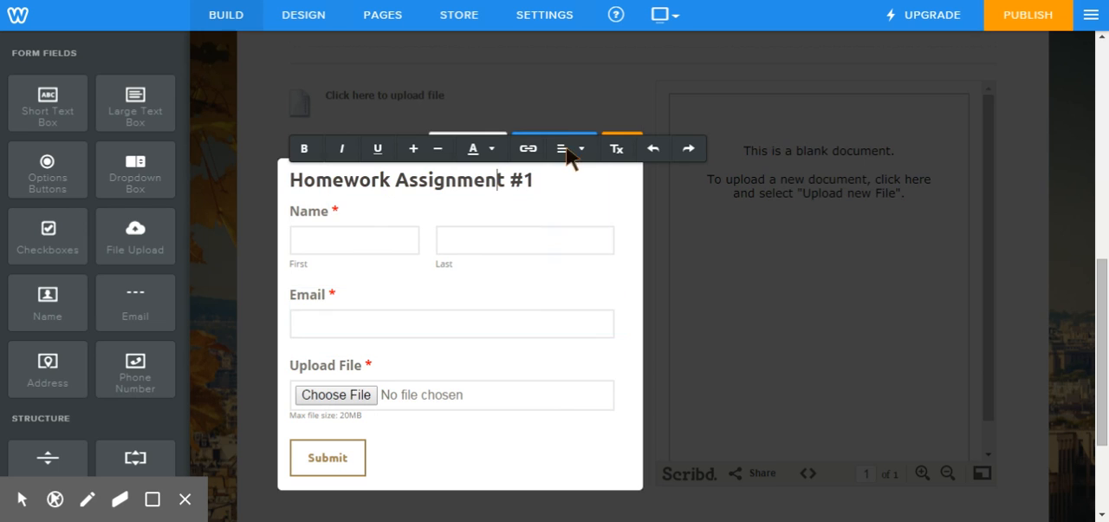
pyautogui.click(214, 264)
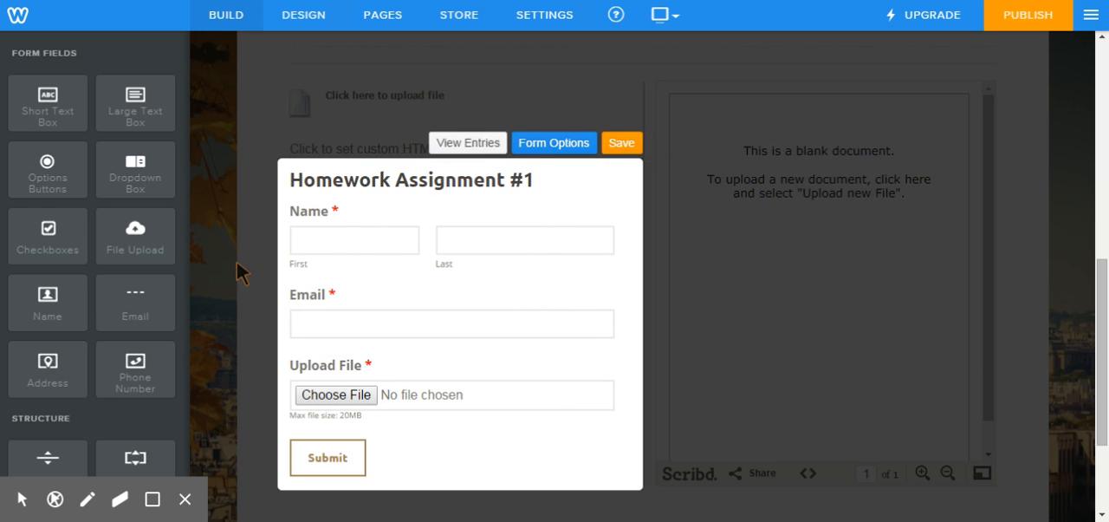
# Step: Review the assignment form's options and its confirmation choices, and save the form
pyautogui.click(548, 145)
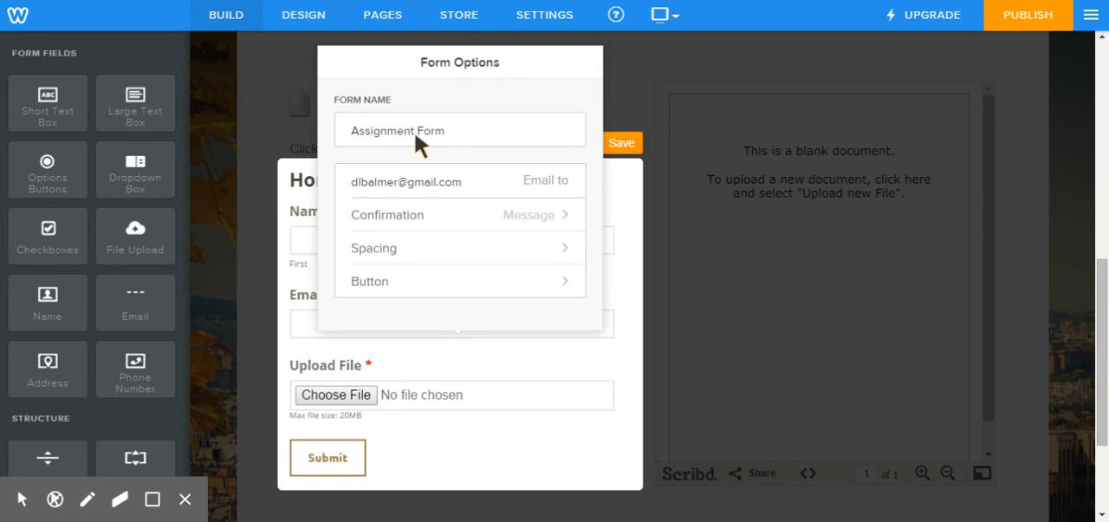
pyautogui.click(445, 221)
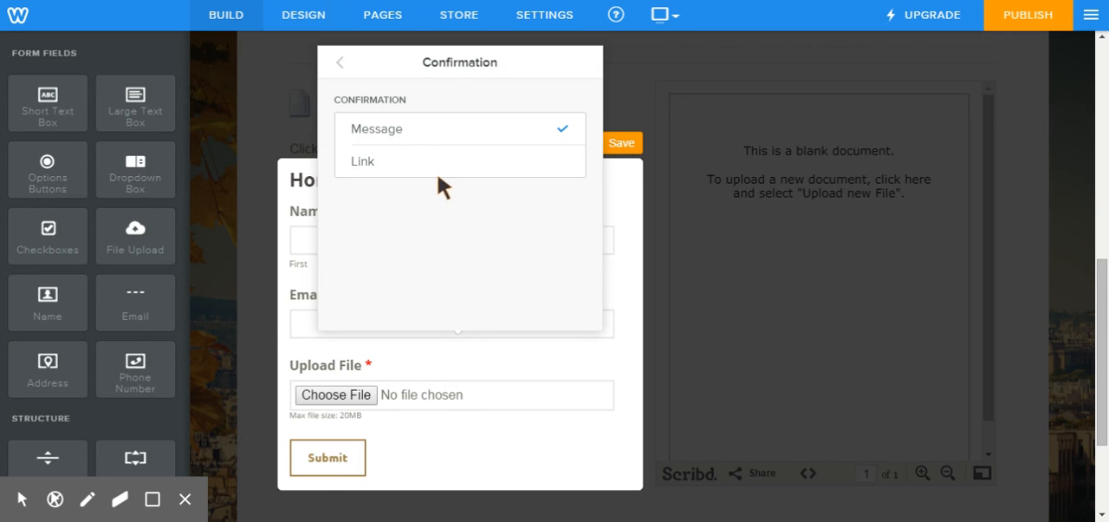
pyautogui.click(340, 64)
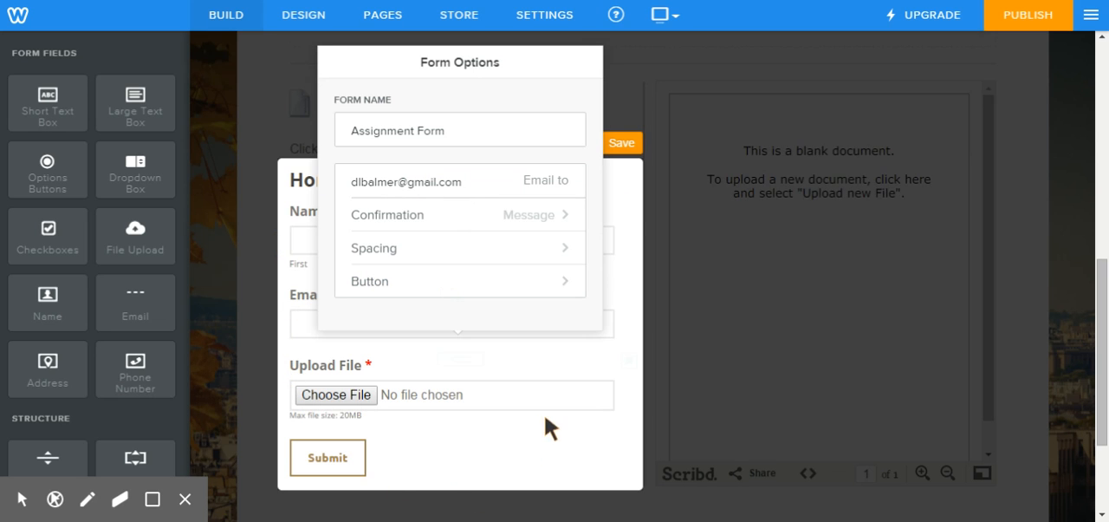
pyautogui.click(625, 151)
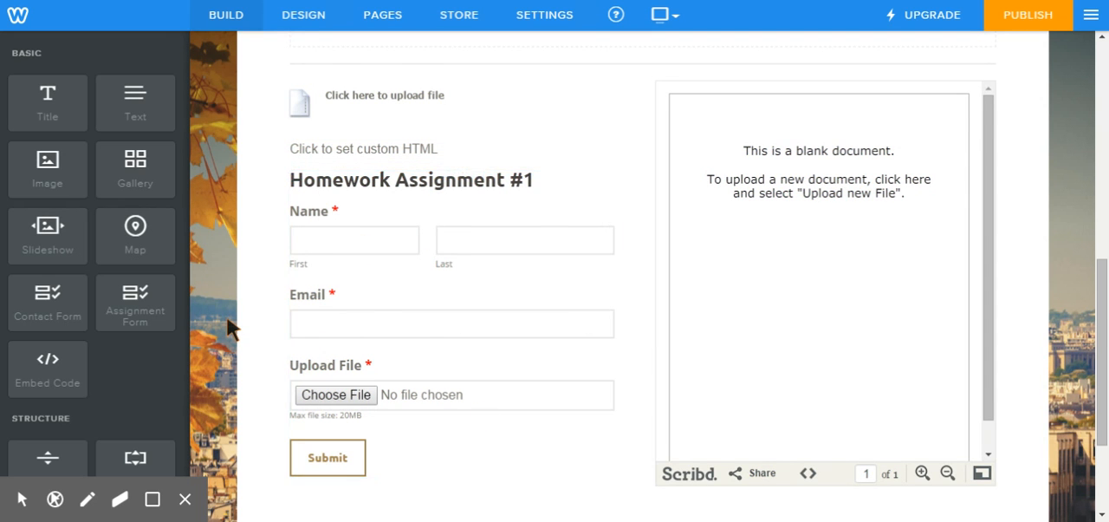
# Step: Examine the site's general settings, from site address to site formatting, and the editors list, and return to the page editor
pyautogui.scroll(-2, 230, 328)
pyautogui.scroll(8, 230, 327)
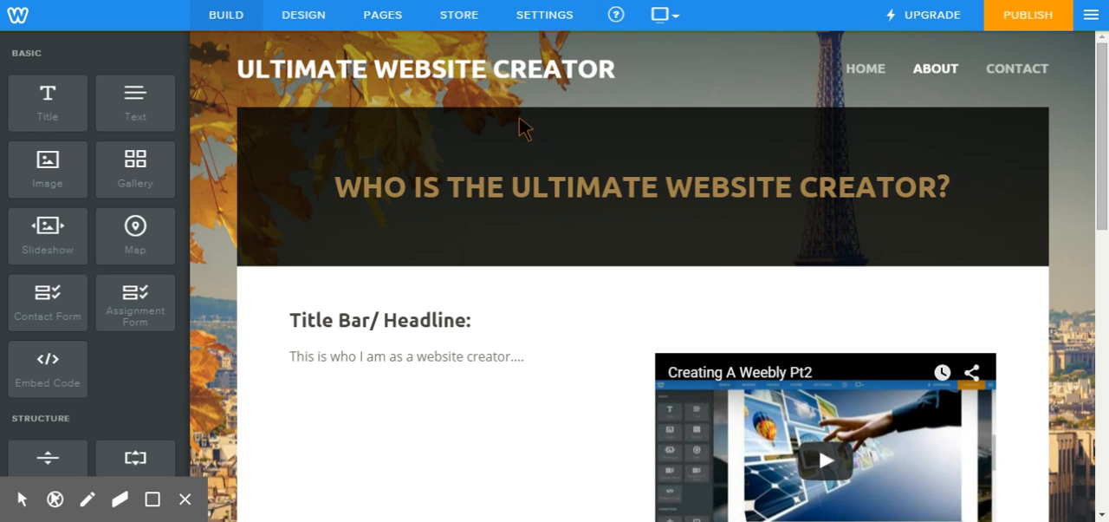
pyautogui.click(538, 15)
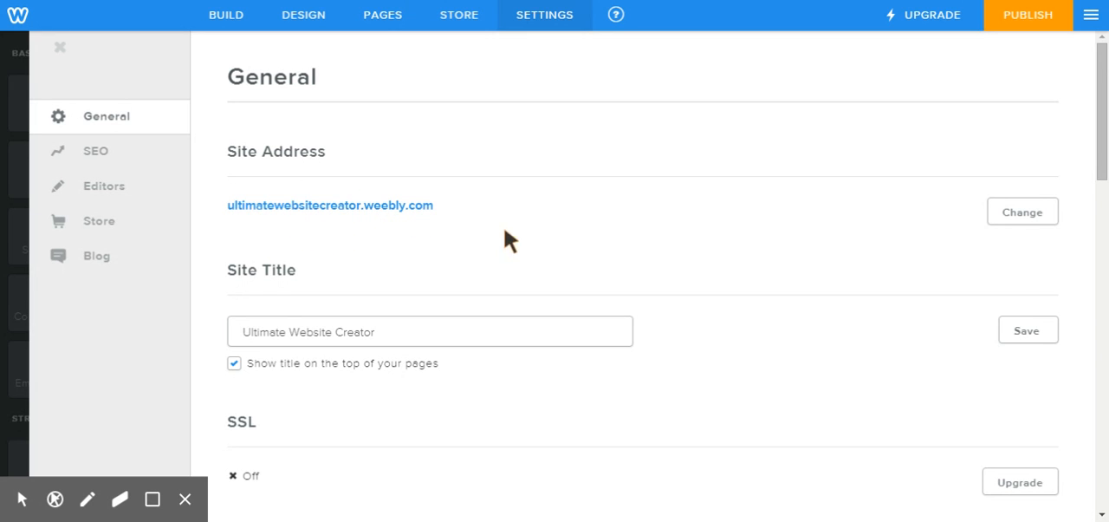
pyautogui.scroll(-1, 702, 253)
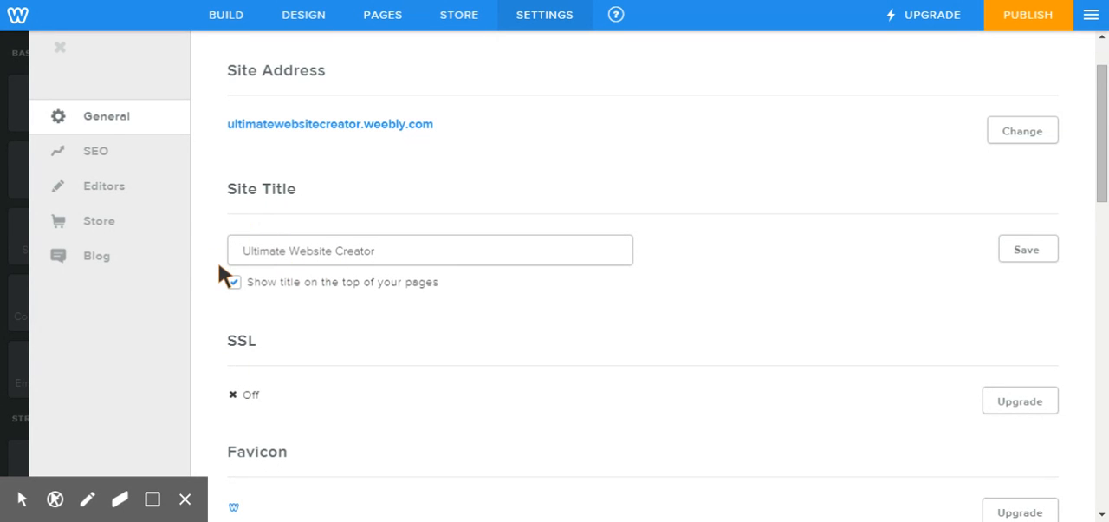
pyautogui.scroll(-2, 219, 276)
pyautogui.scroll(-1, 218, 275)
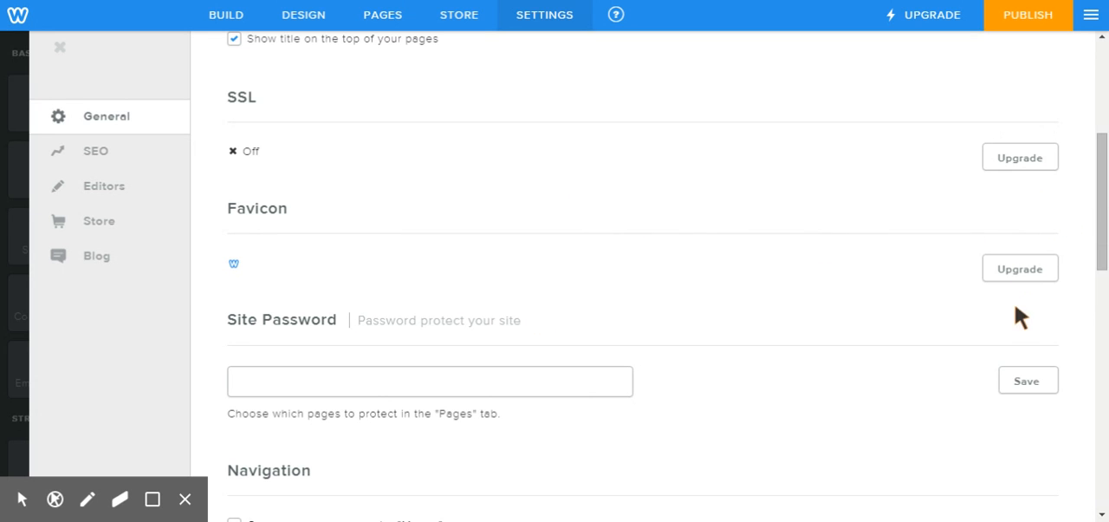
pyautogui.scroll(-1, 639, 262)
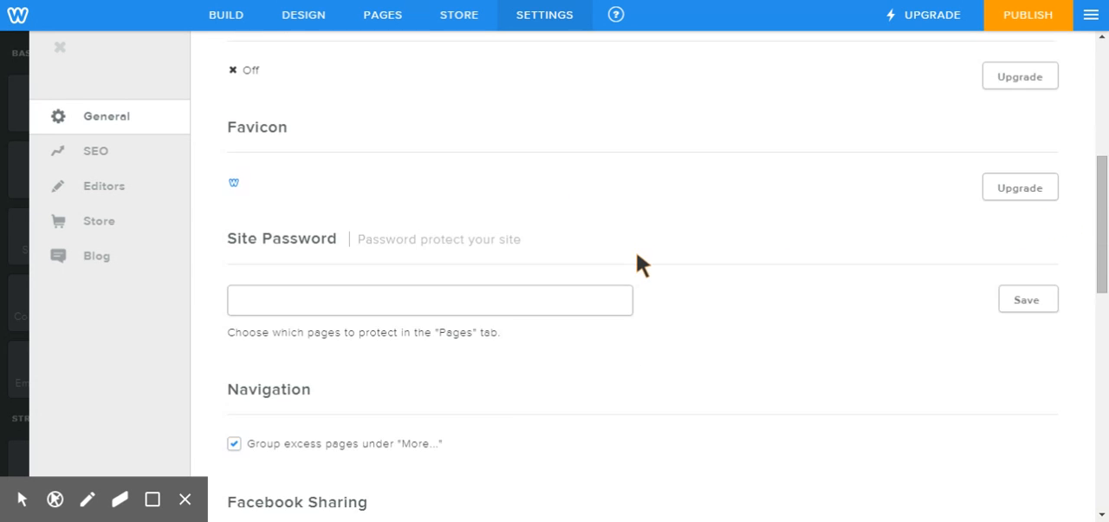
pyautogui.scroll(-1, 639, 268)
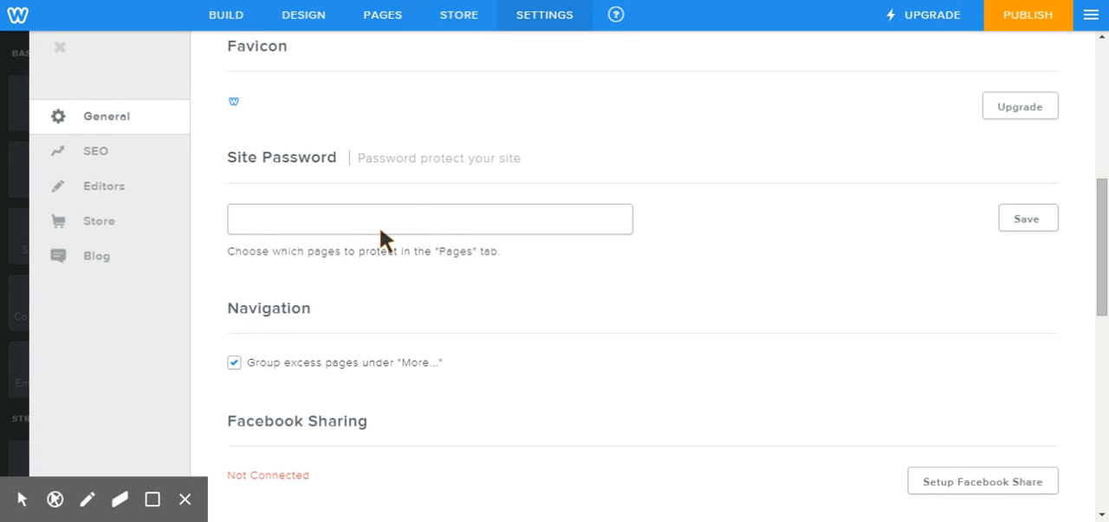
pyautogui.scroll(-2, 559, 340)
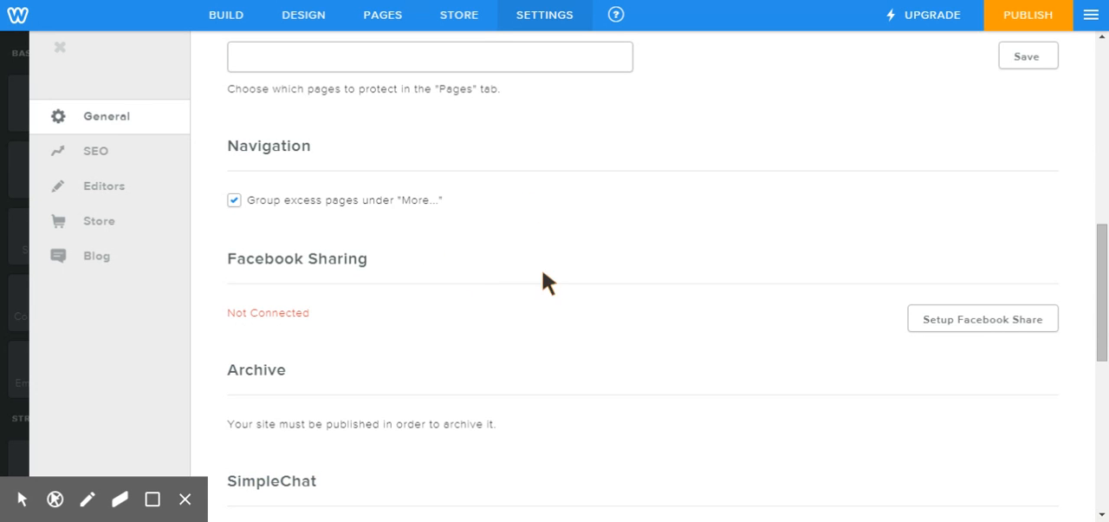
pyautogui.scroll(-1, 539, 251)
pyautogui.scroll(-4, 539, 252)
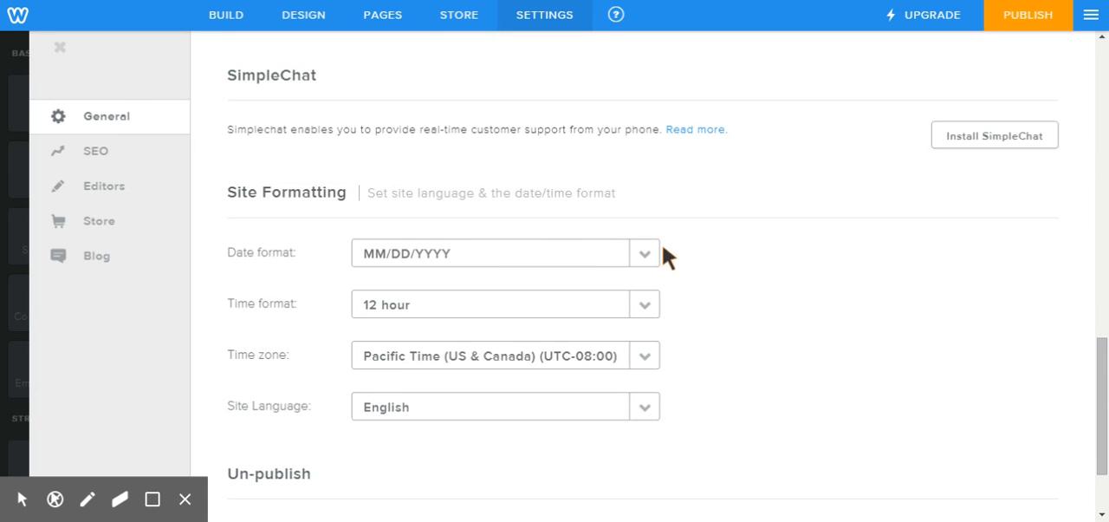
pyautogui.scroll(-2, 710, 347)
pyautogui.scroll(15, 715, 346)
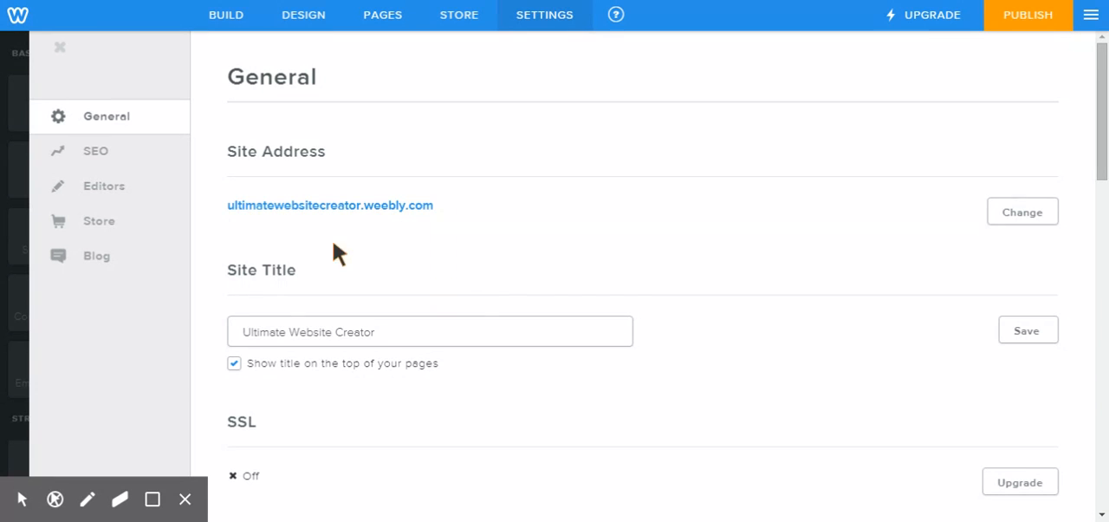
pyautogui.click(111, 189)
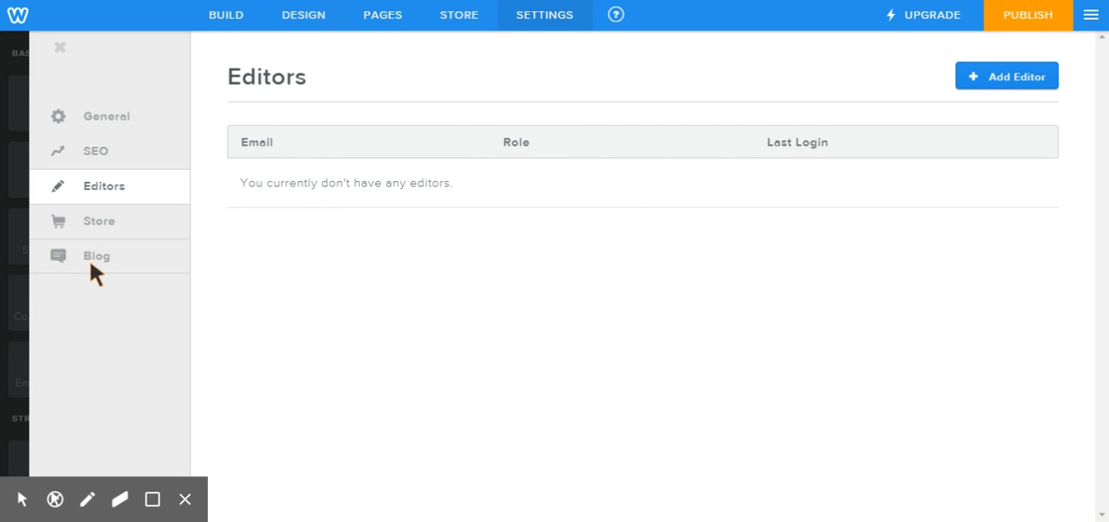
pyautogui.click(58, 47)
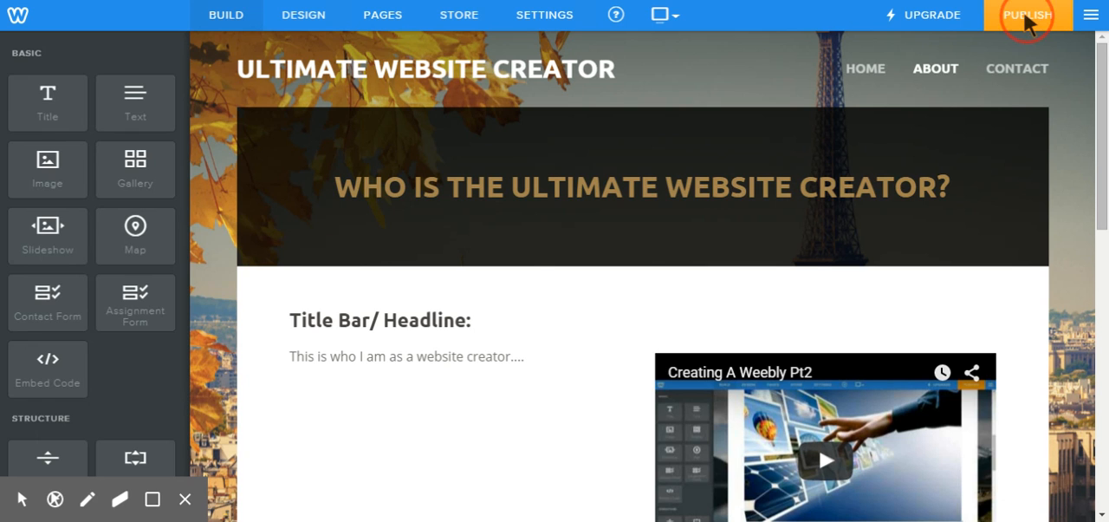
# Step: Publish the website on the Weebly subdomain ultimatewebsitecreator and dismiss the publishing dialog
pyautogui.click(1027, 19)
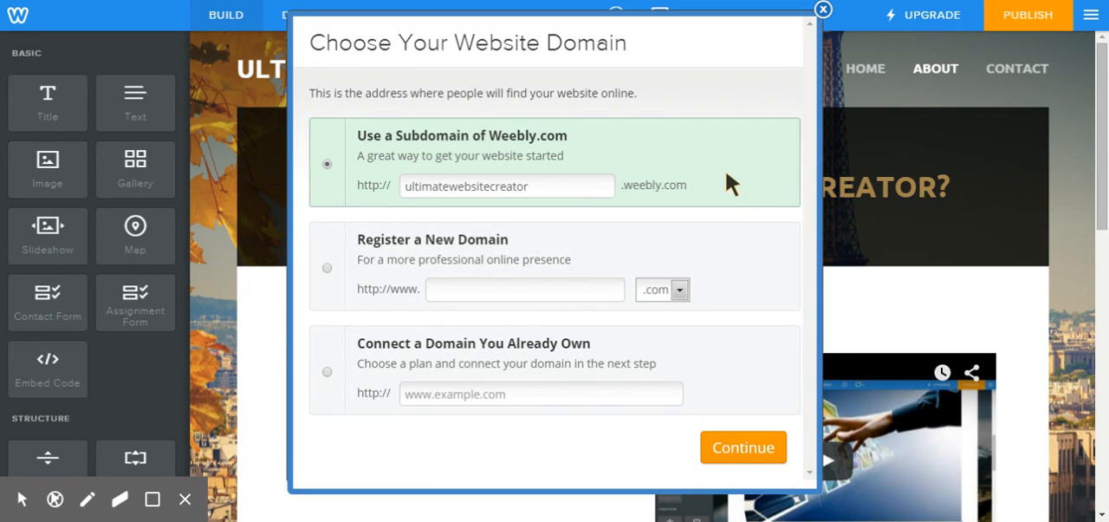
pyautogui.click(759, 458)
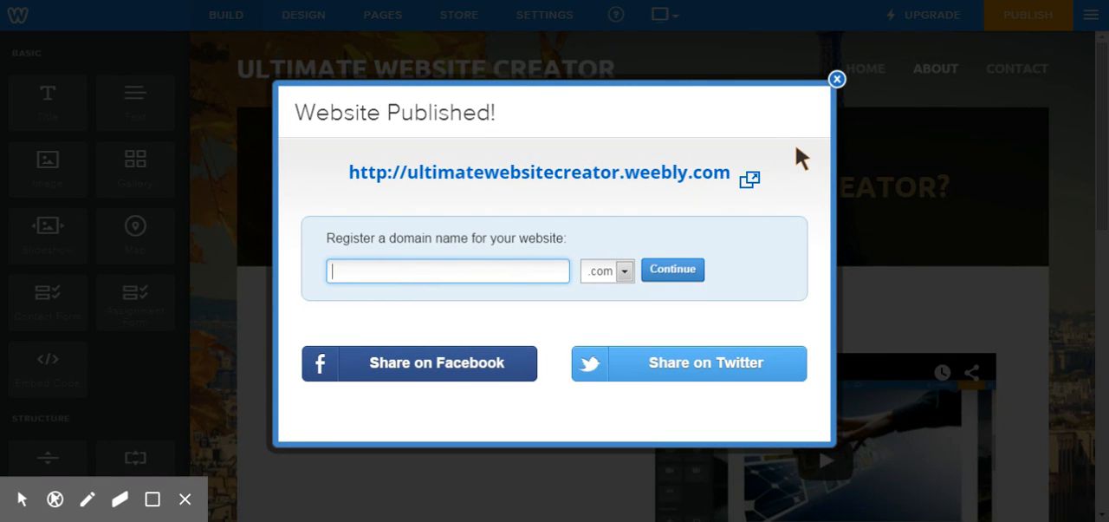
pyautogui.click(837, 81)
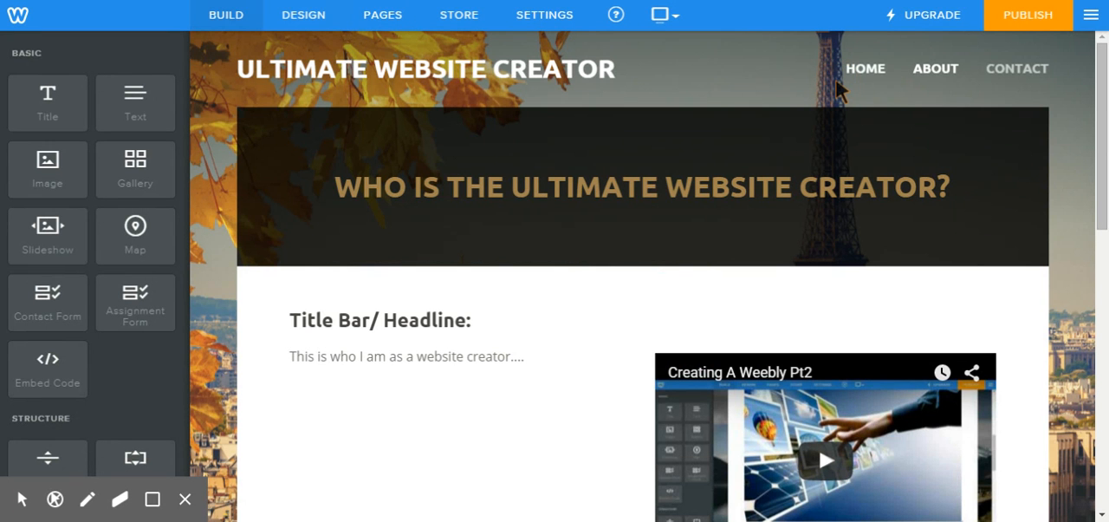